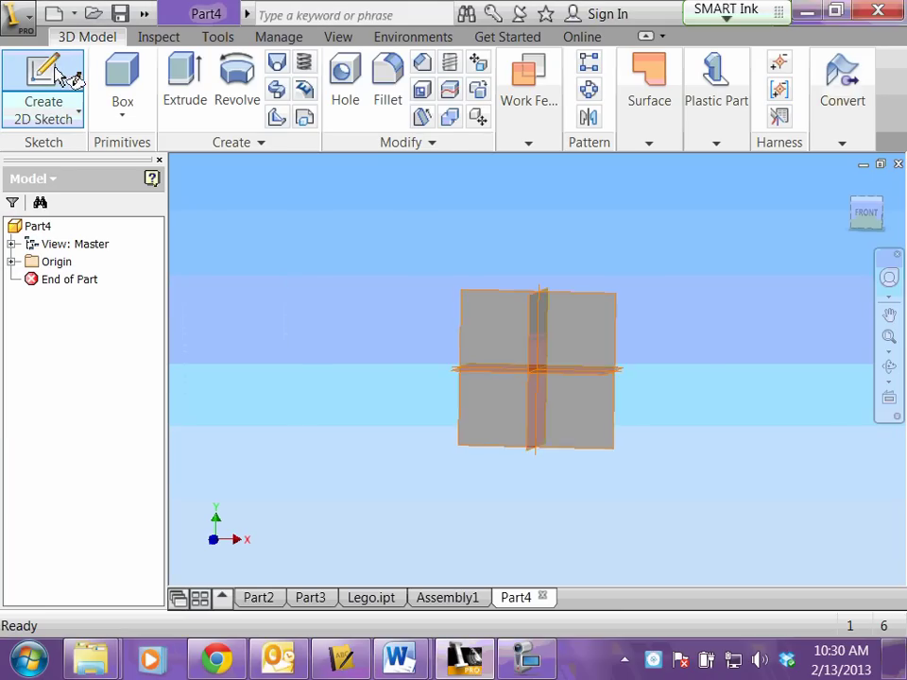
- Sketch a 0.625 in by 0.625 in rectangle on the front (XY) plane and finish the sketch
click(484, 247)
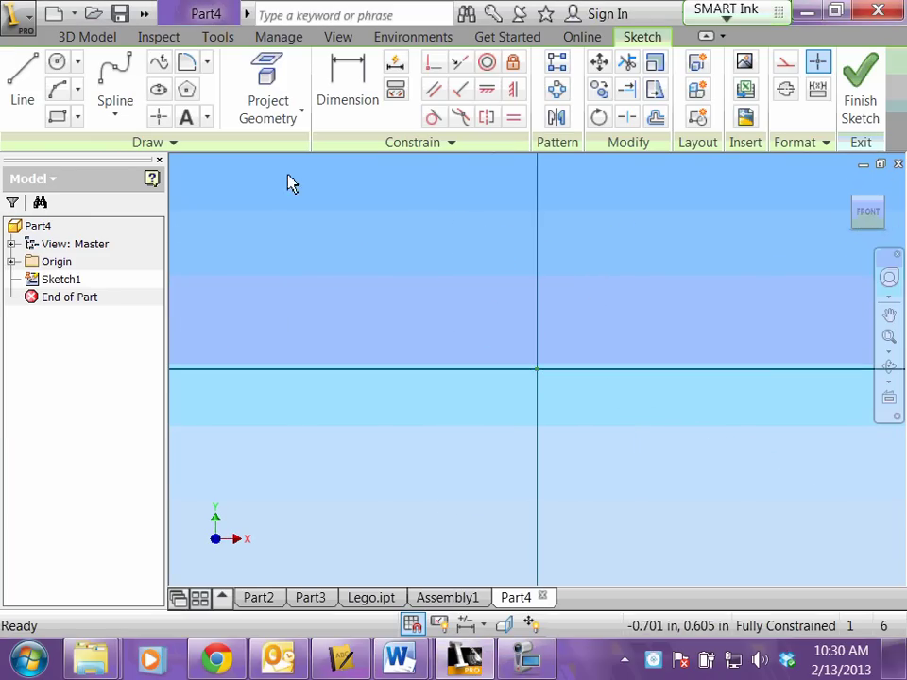
click(58, 116)
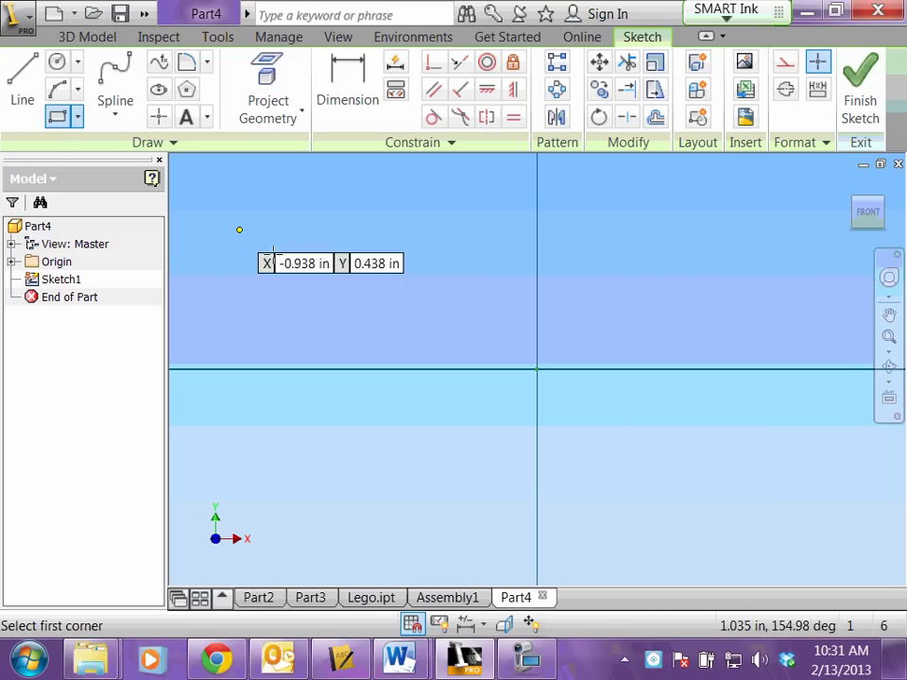
click(339, 250)
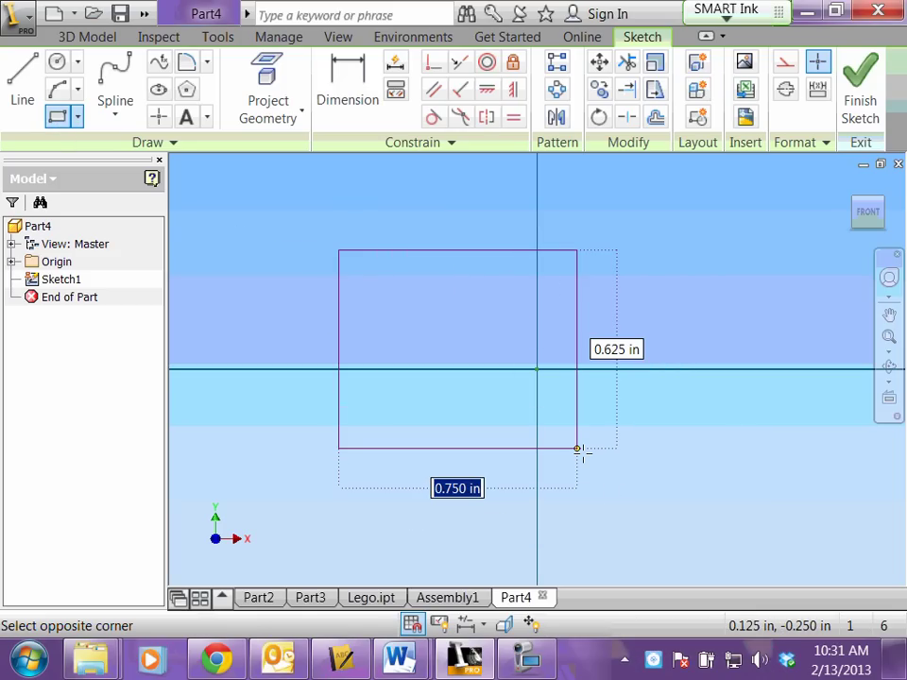
text(.625)
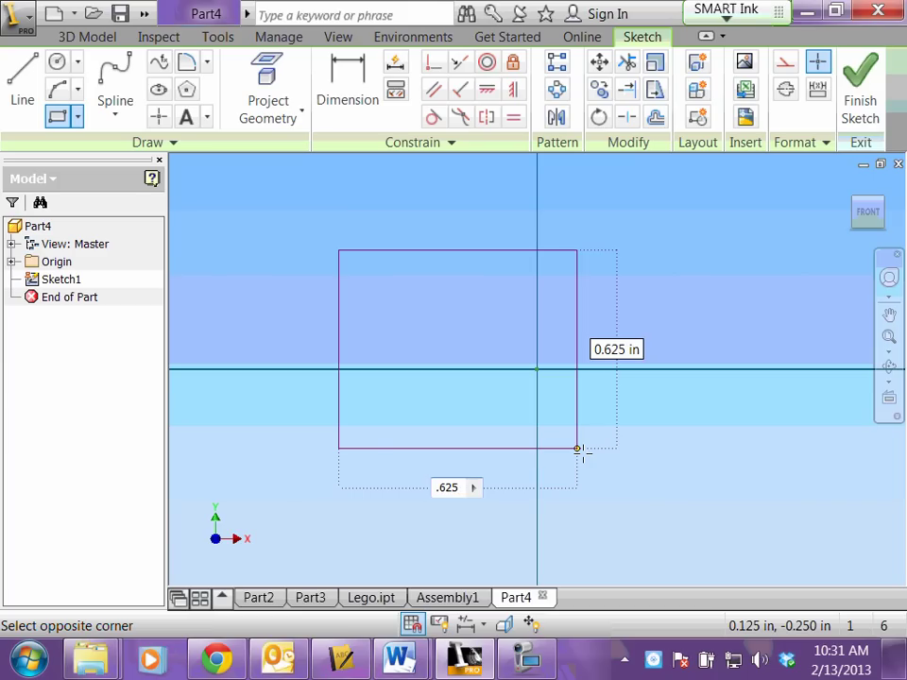
key(Tab)
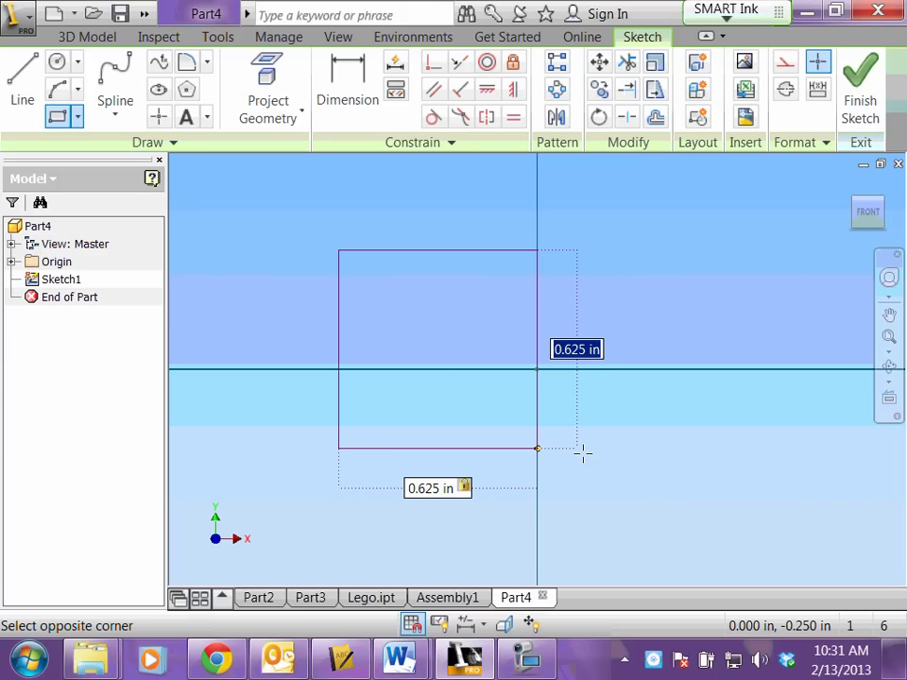
text(.)
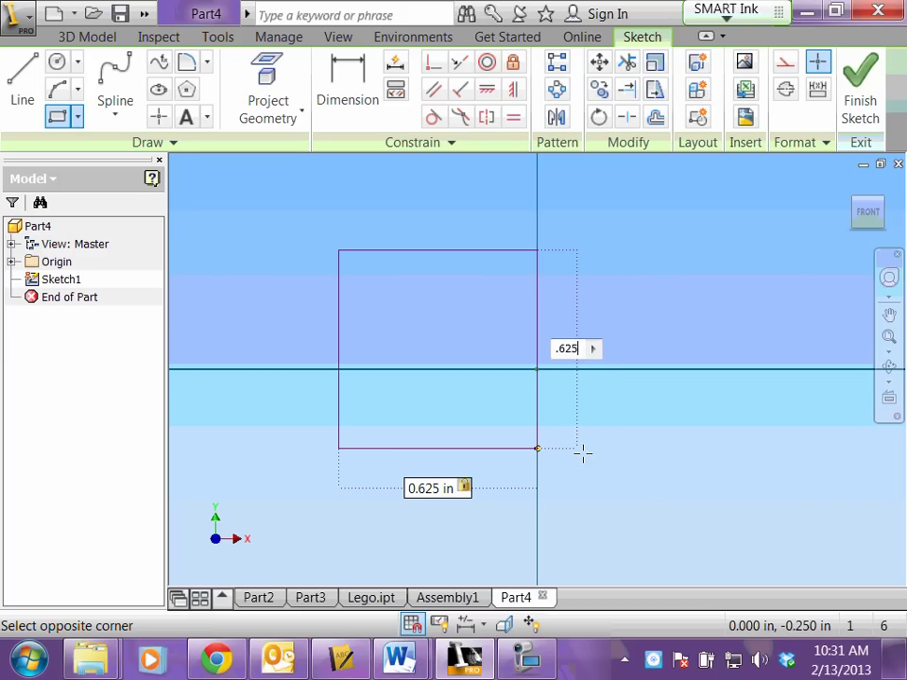
text(625)
key(Return)
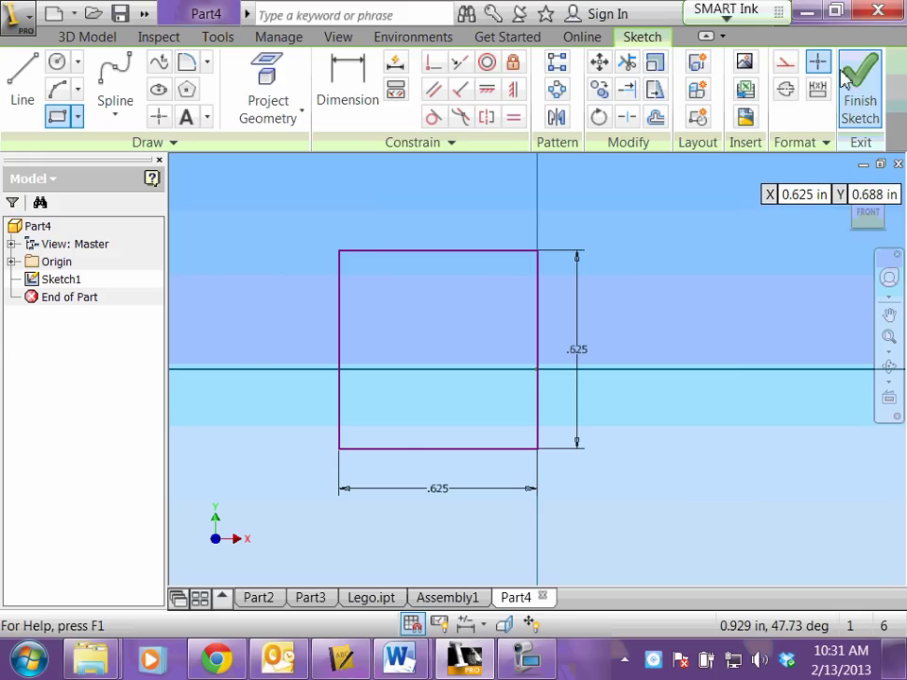
click(857, 95)
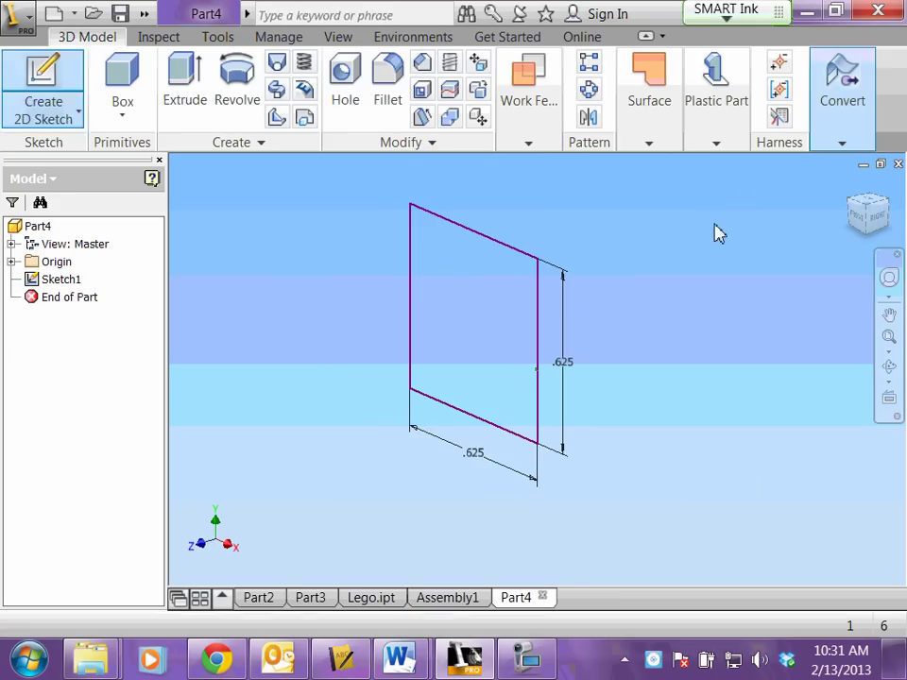
- Extrude the square profile 0.625 in into a solid cube
click(186, 93)
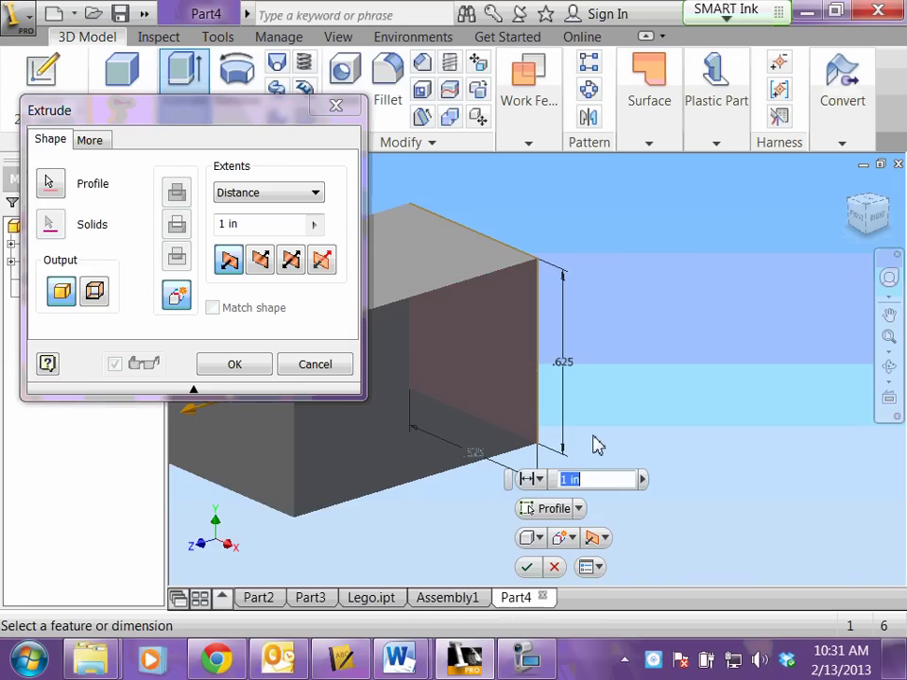
text(.)
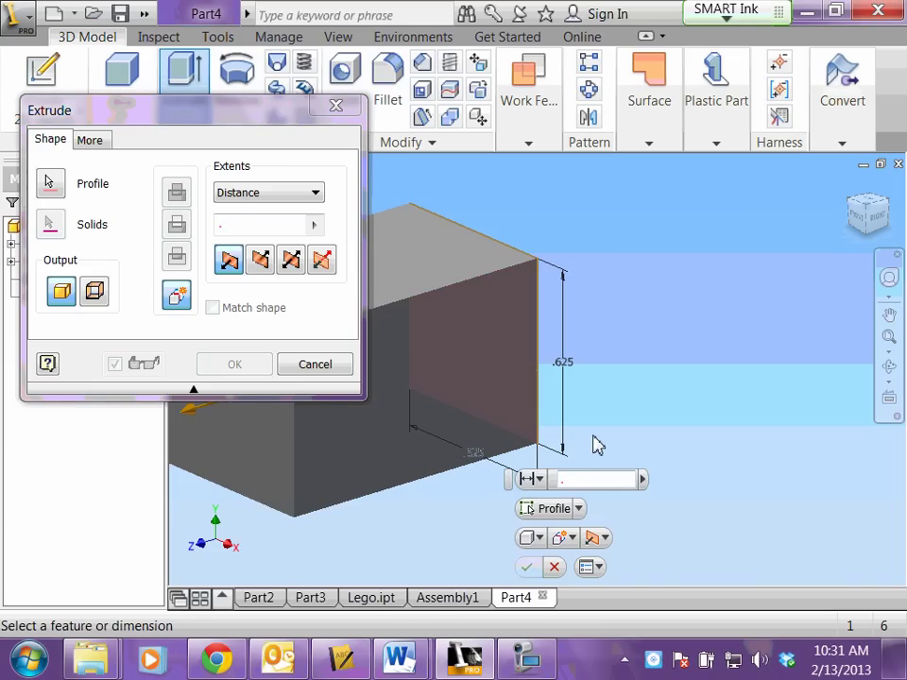
text(625)
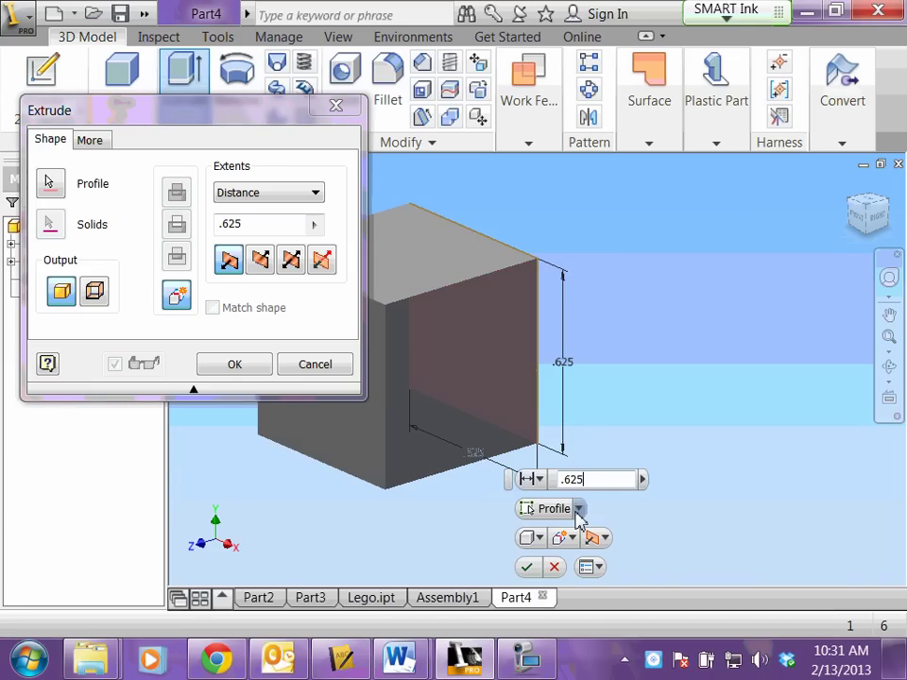
click(527, 570)
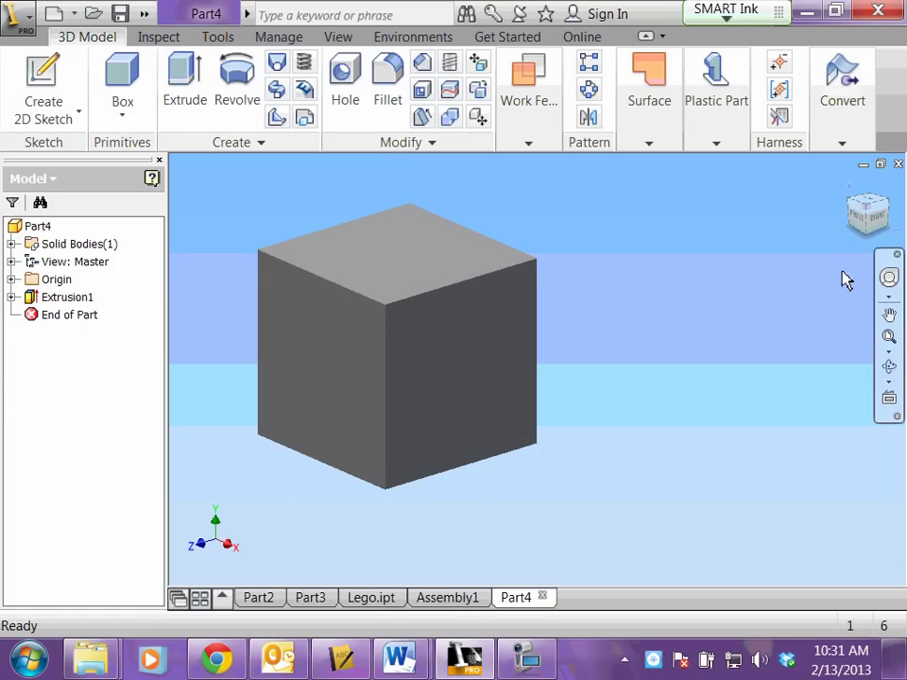
- Start a sketch on the cube's top face and draw a 0.145 in circle about 0.125 in from the back and left edges
click(849, 189)
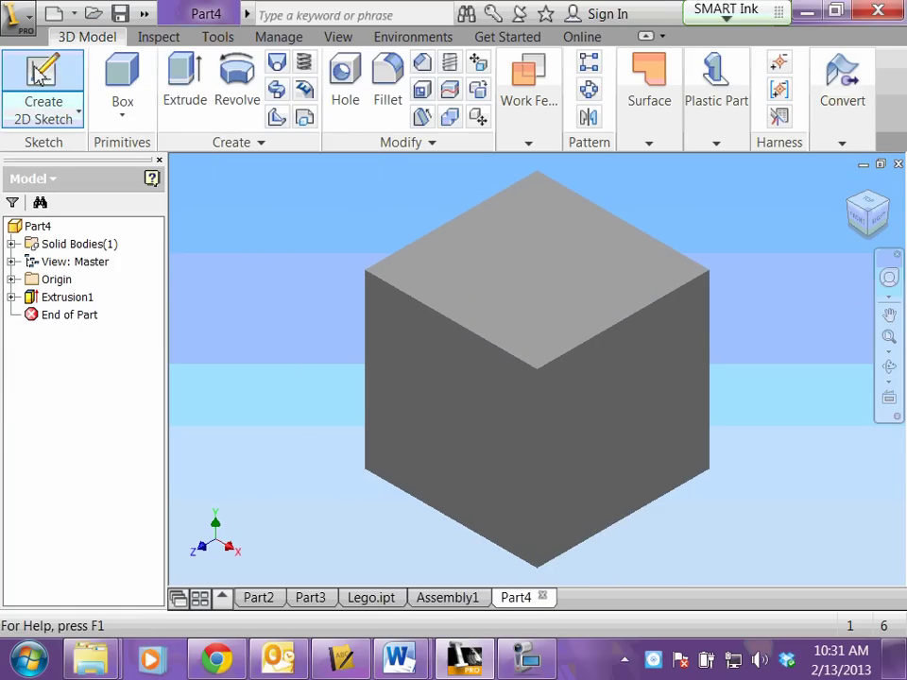
click(52, 83)
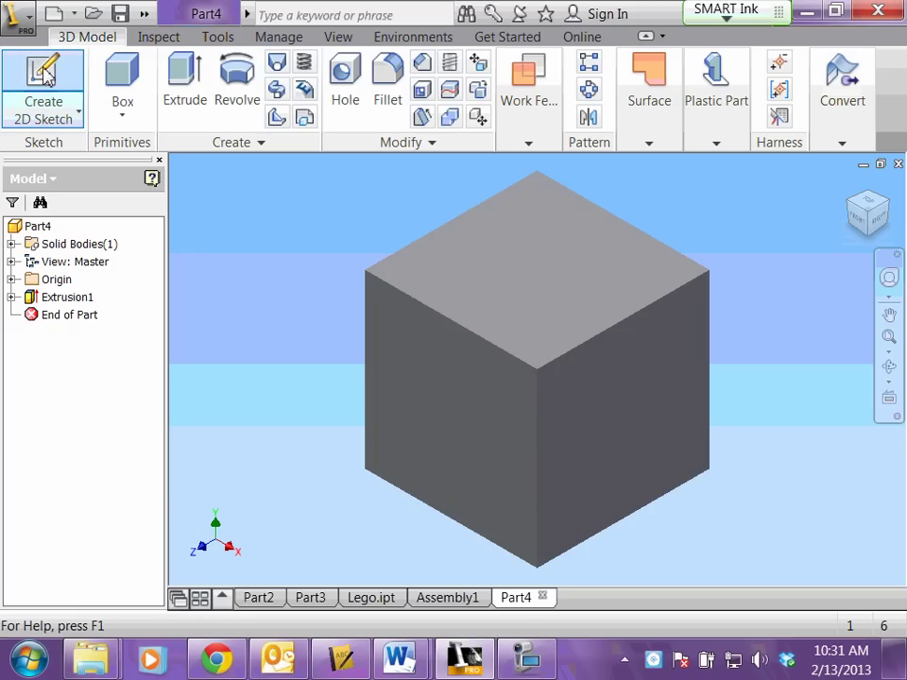
click(515, 284)
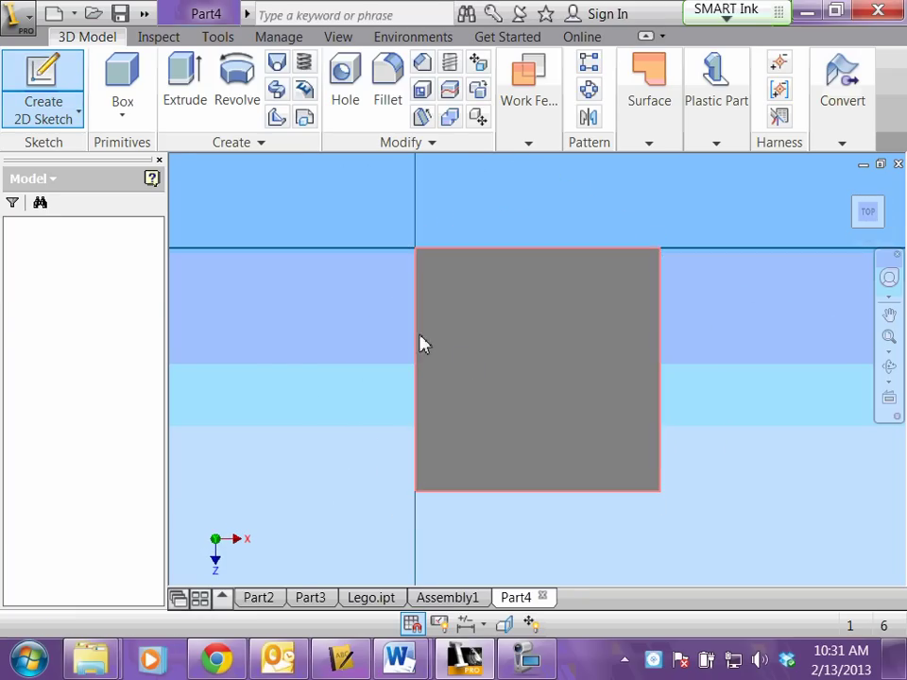
click(56, 62)
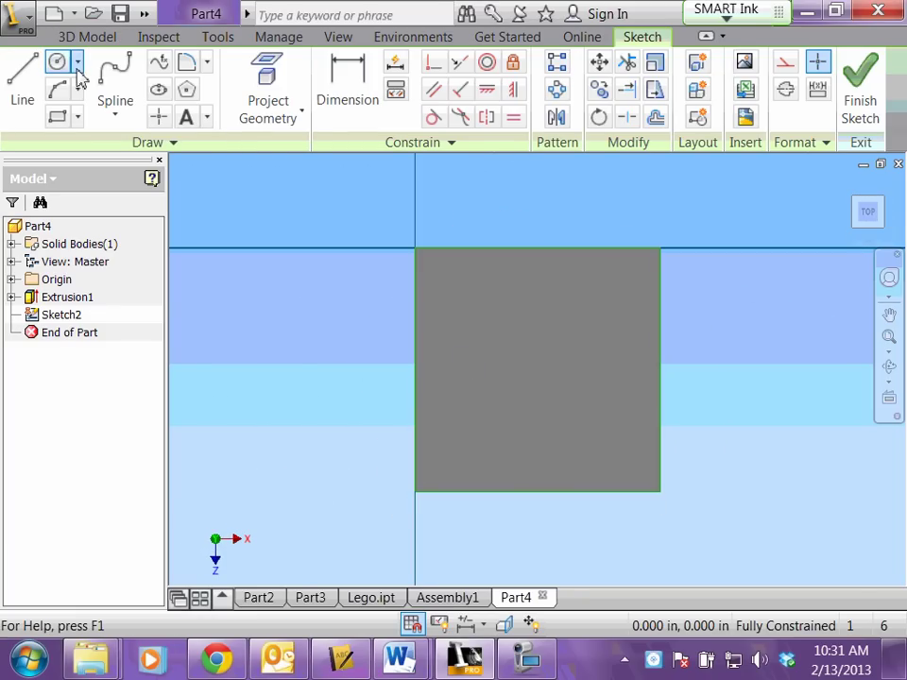
click(464, 296)
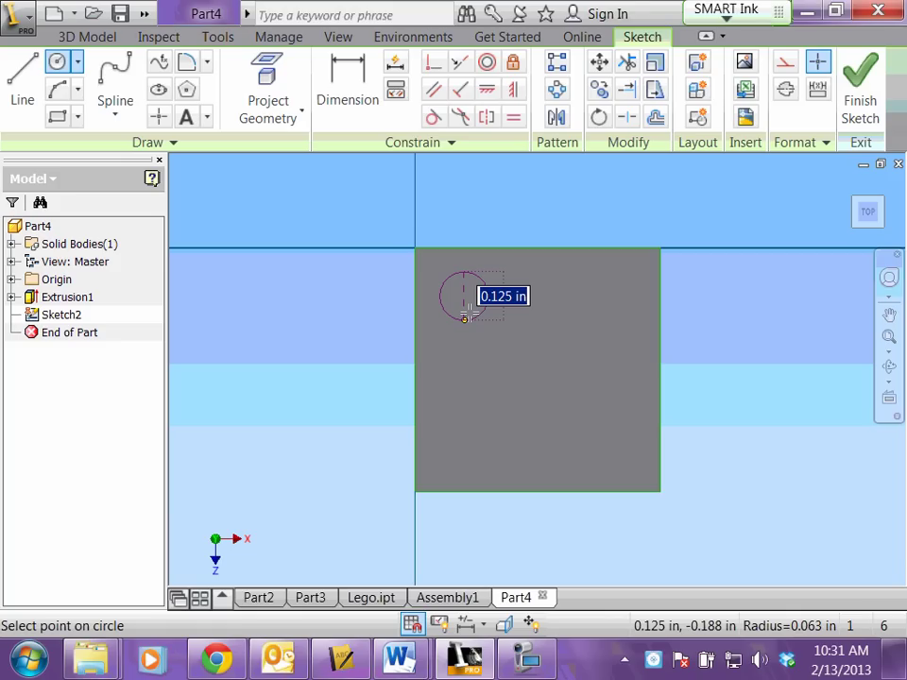
text(.145)
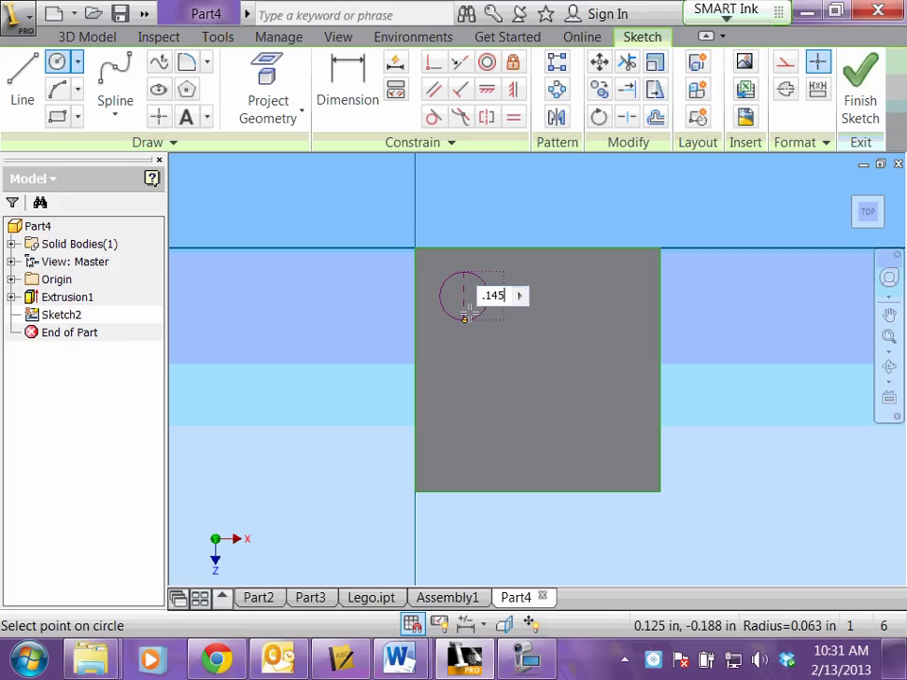
key(Return)
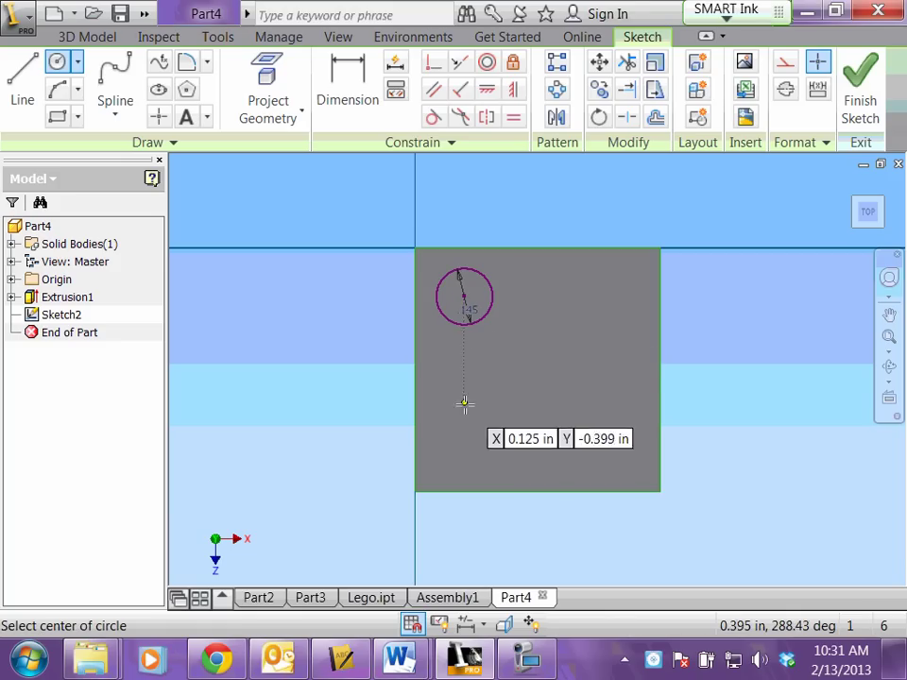
- Draw three more 0.145 in diameter circles near the front-left, back-right and front-right corners, aligned with the first circle
click(464, 441)
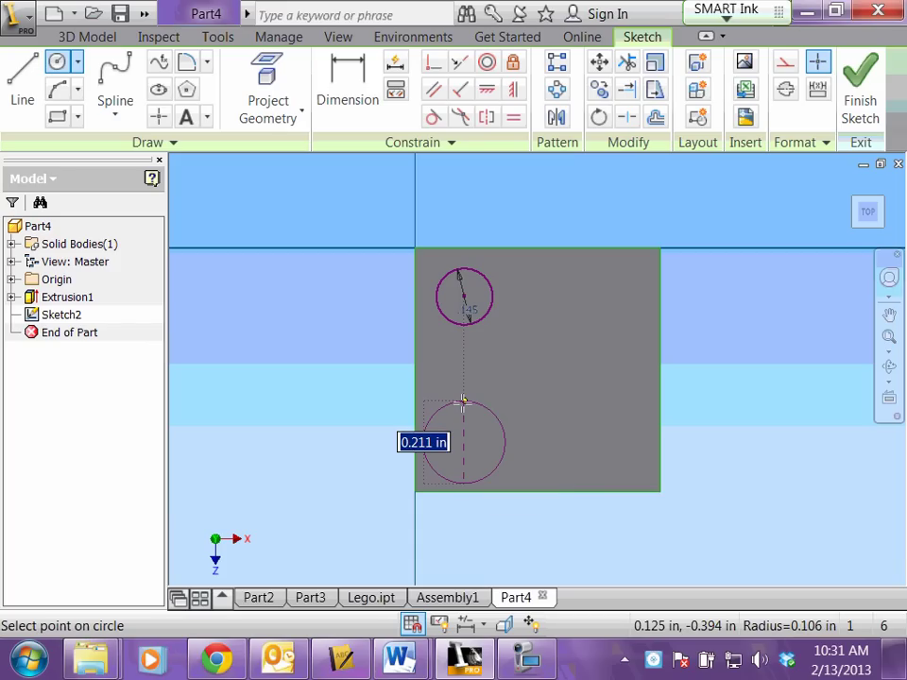
text(.145)
key(Return)
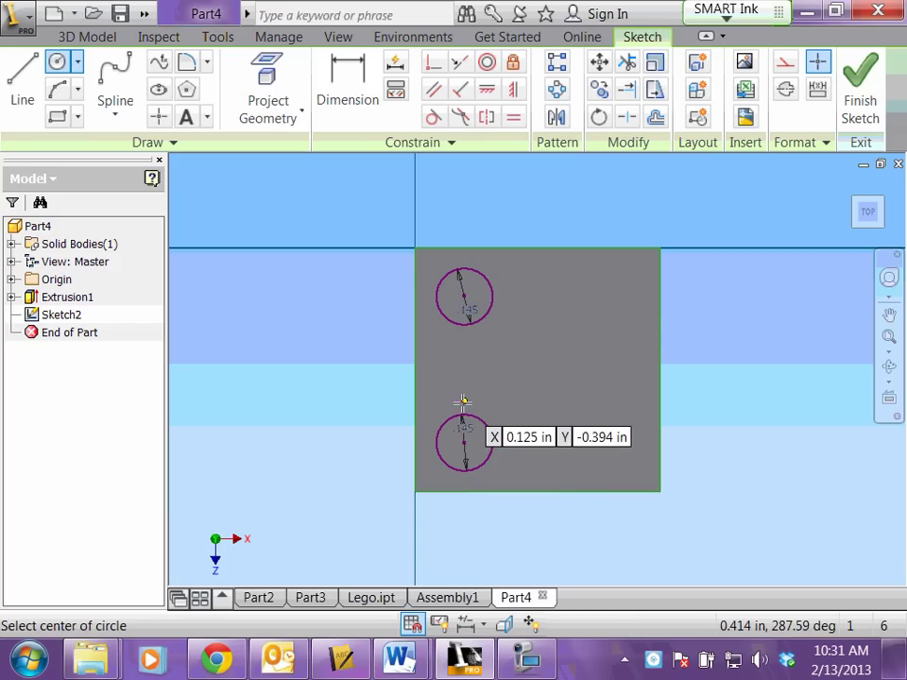
click(609, 296)
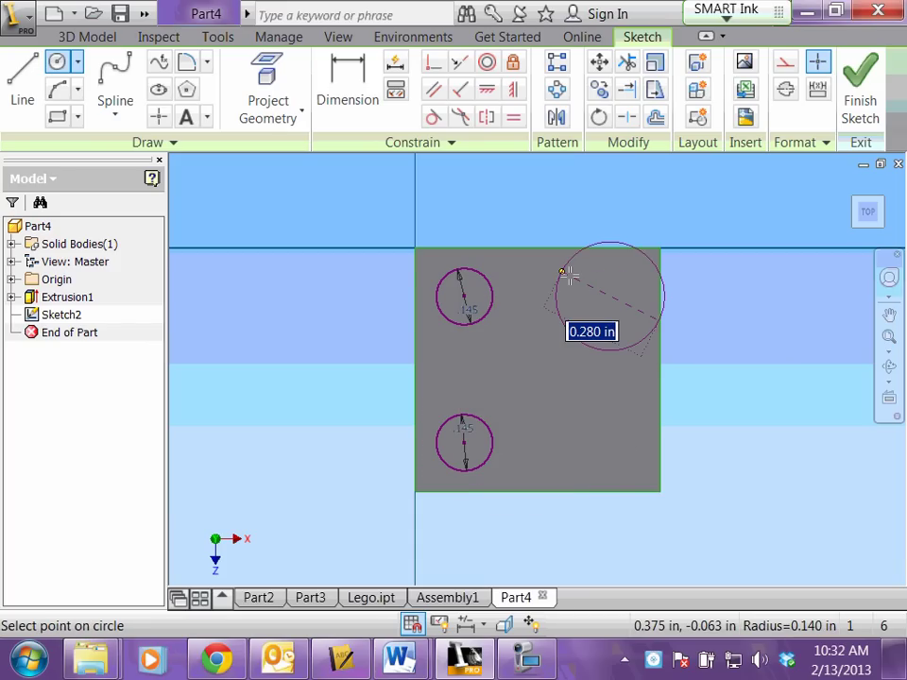
text(.145)
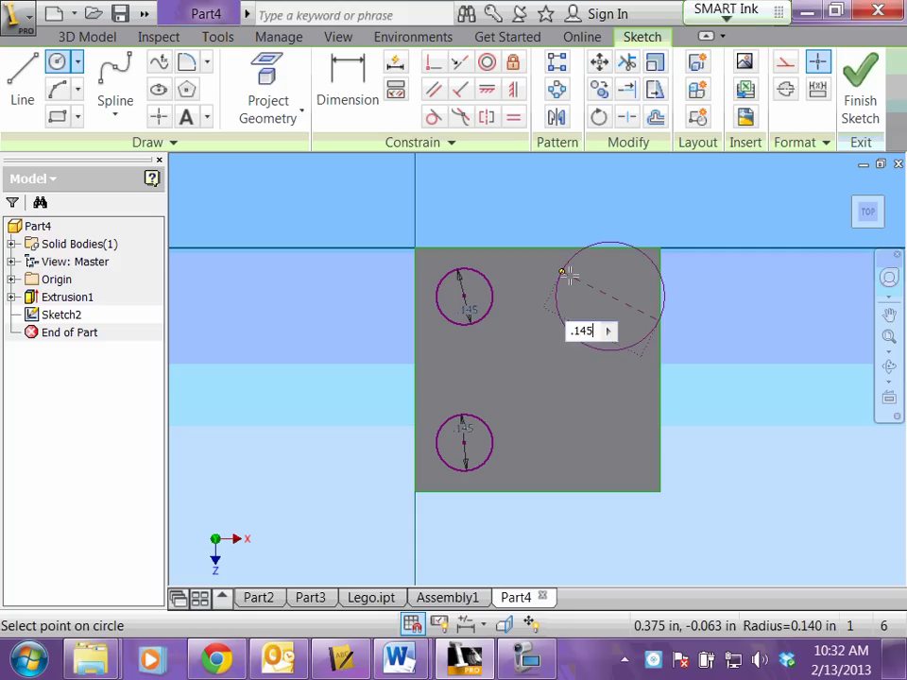
key(Return)
click(611, 441)
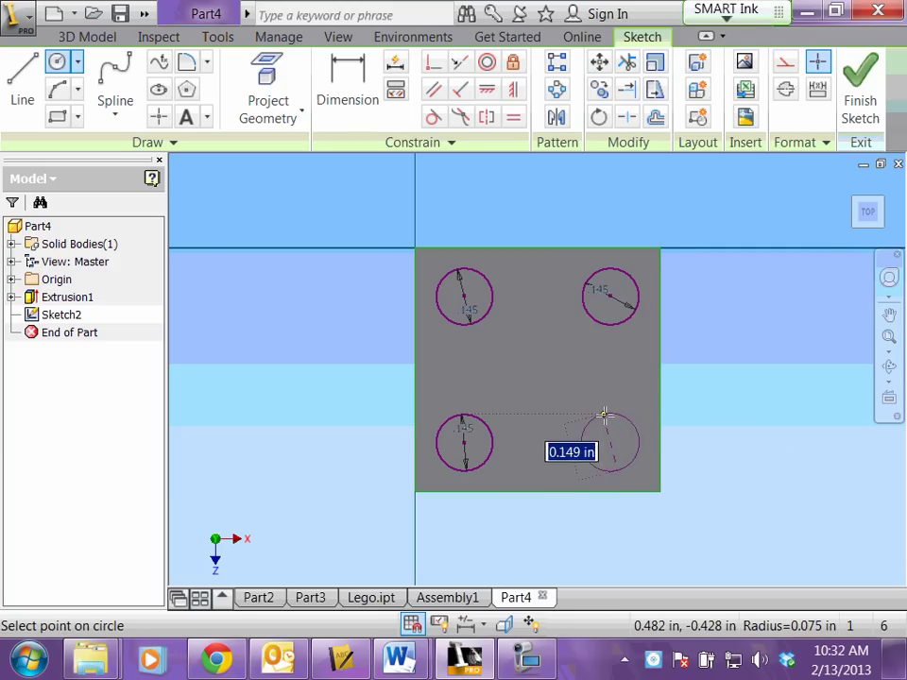
text(.145)
key(Return)
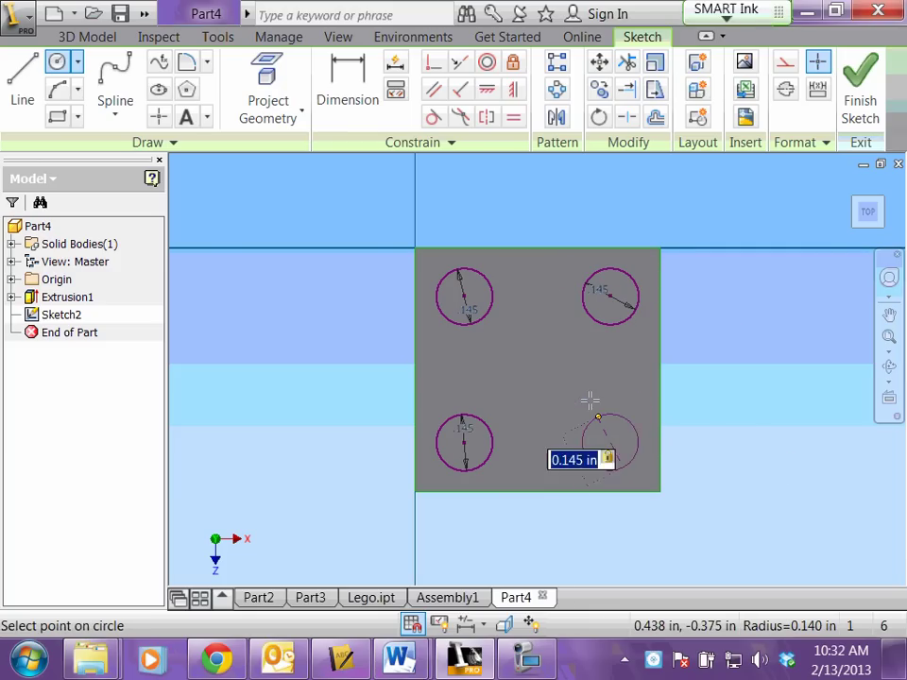
click(347, 68)
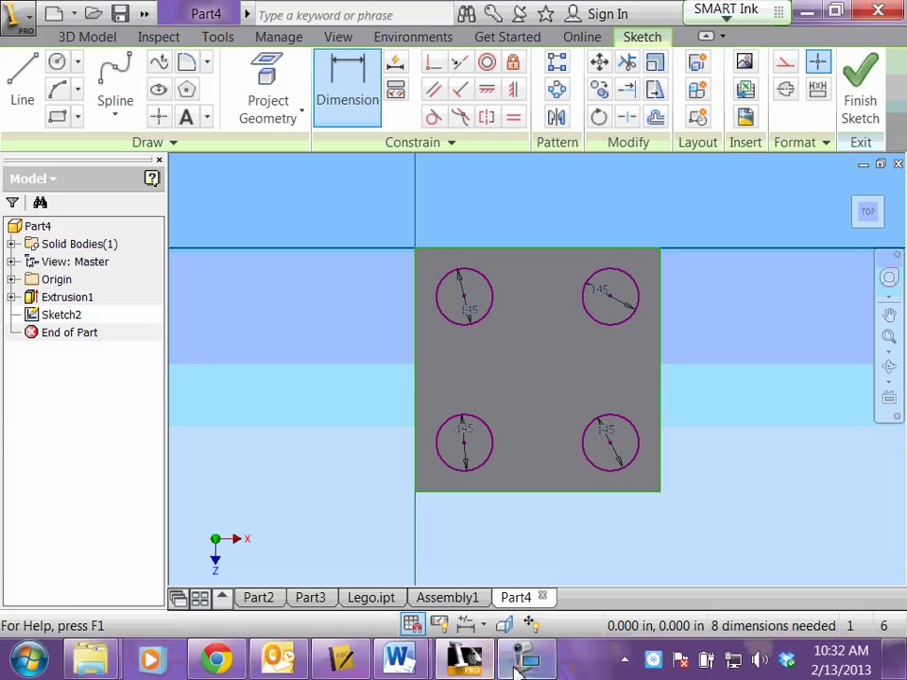
click(525, 660)
click(52, 375)
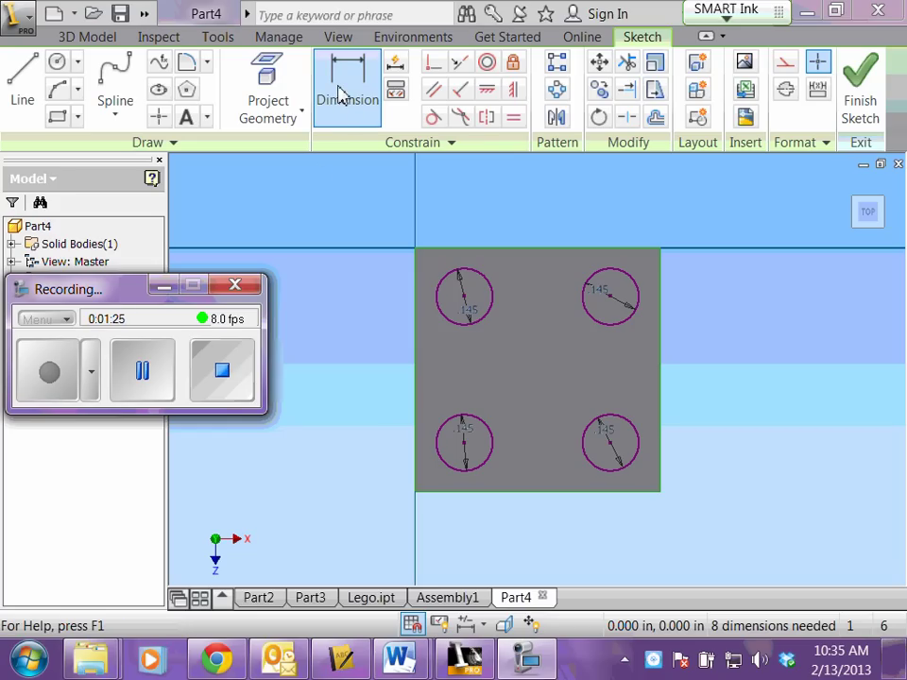
- Dimension the back-left circle's centre 0.1175 in from the top face's back edge
click(464, 296)
click(471, 250)
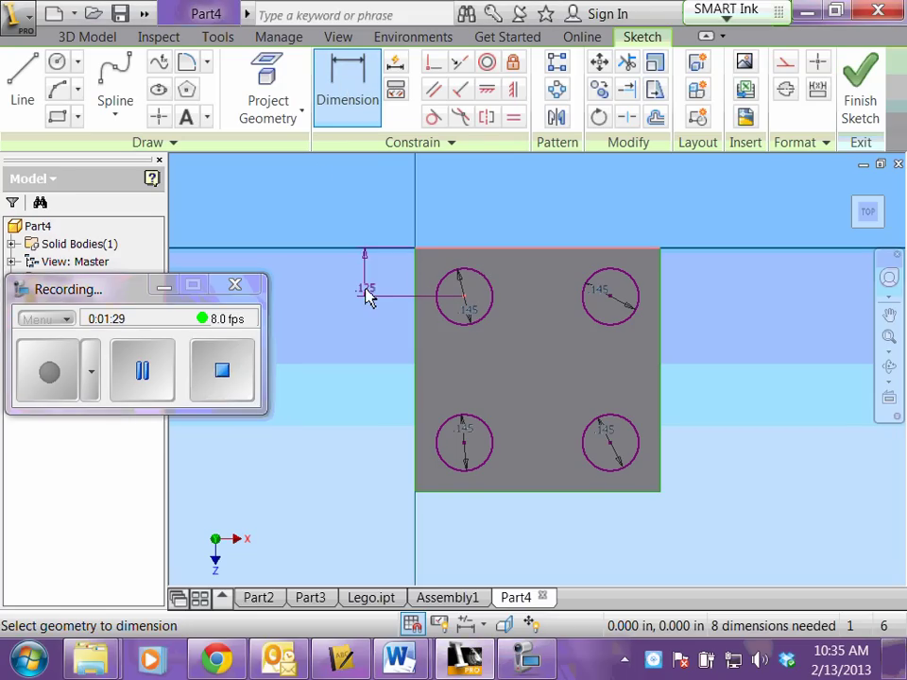
click(369, 289)
text(.11)
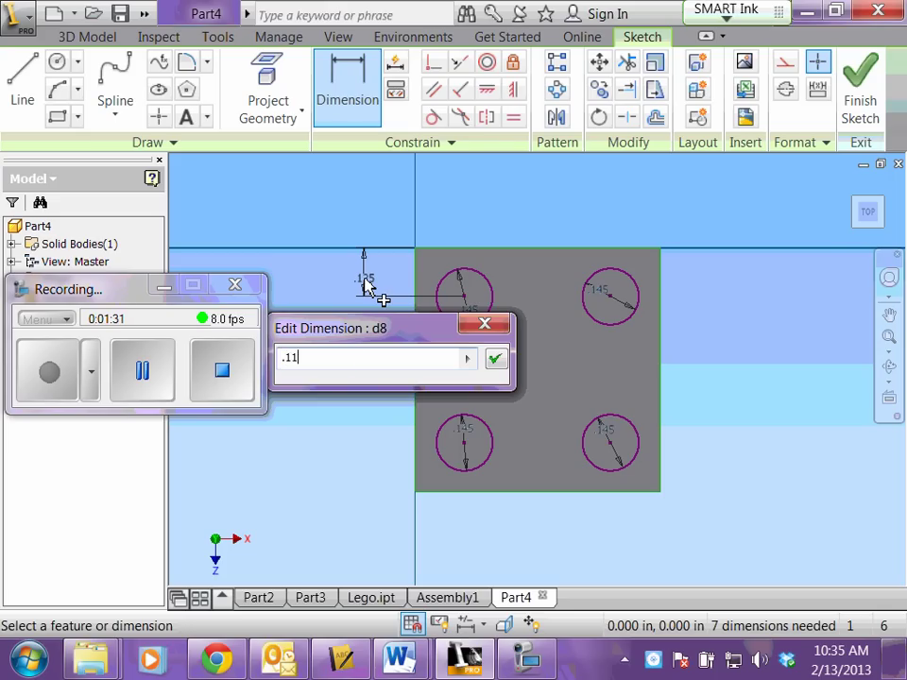
text(75)
key(Return)
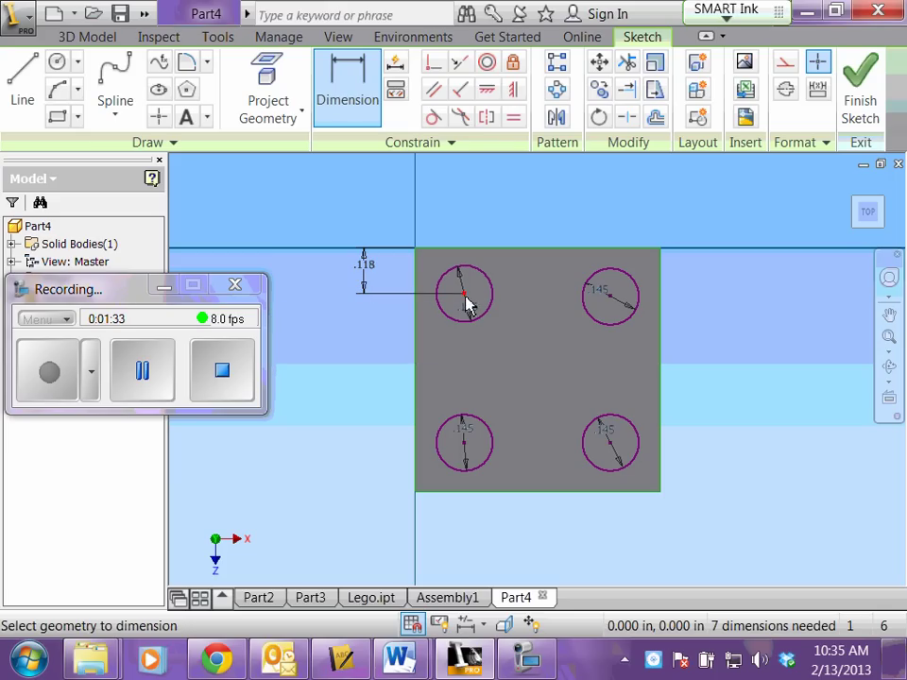
- Dimension the back-left circle's centre 0.1175 in from the top face's left edge
click(464, 300)
click(418, 287)
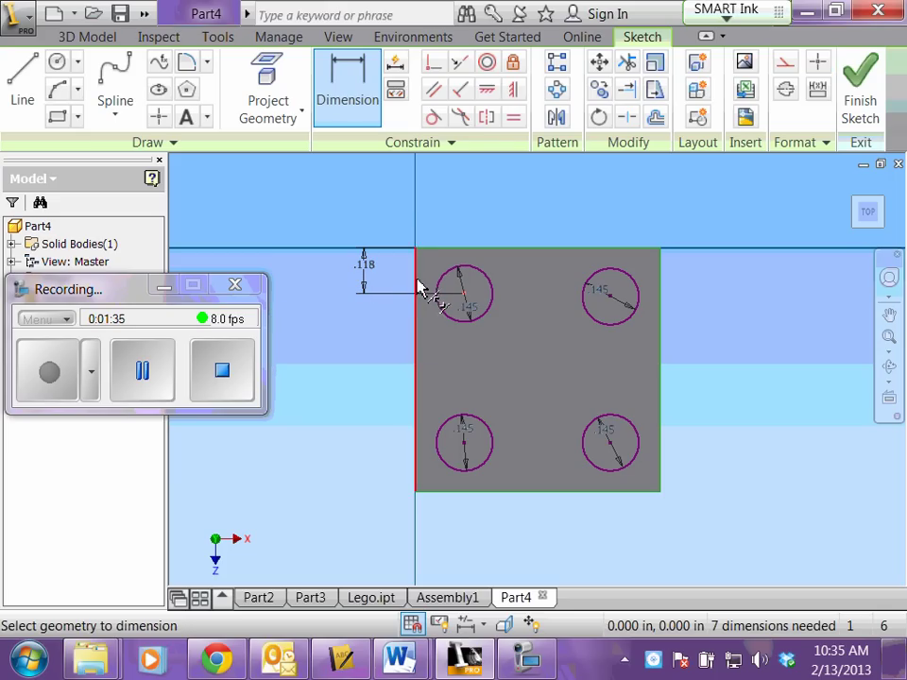
click(444, 219)
text(.11)
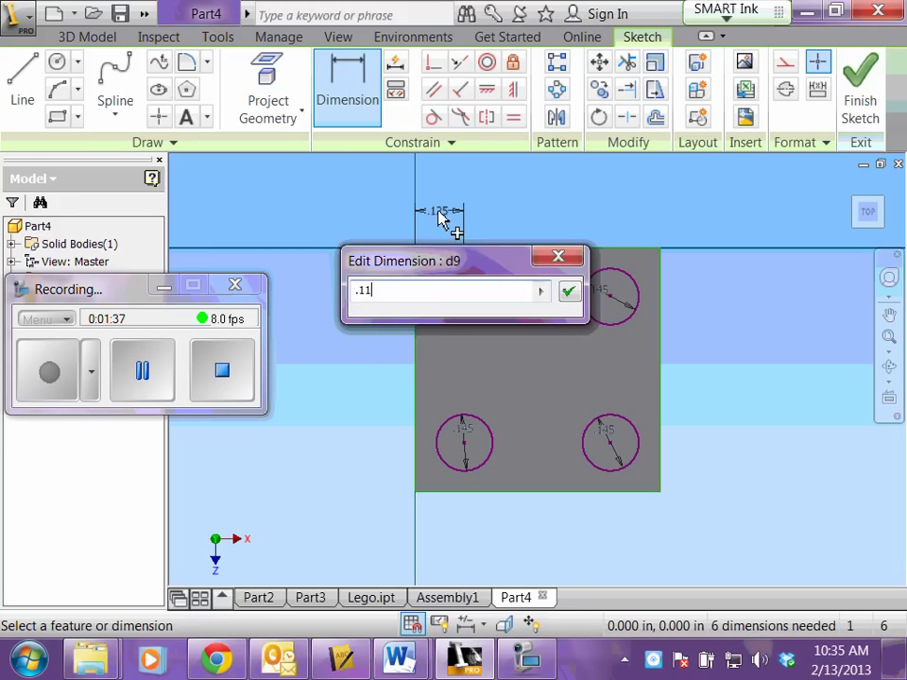
text(75)
key(Return)
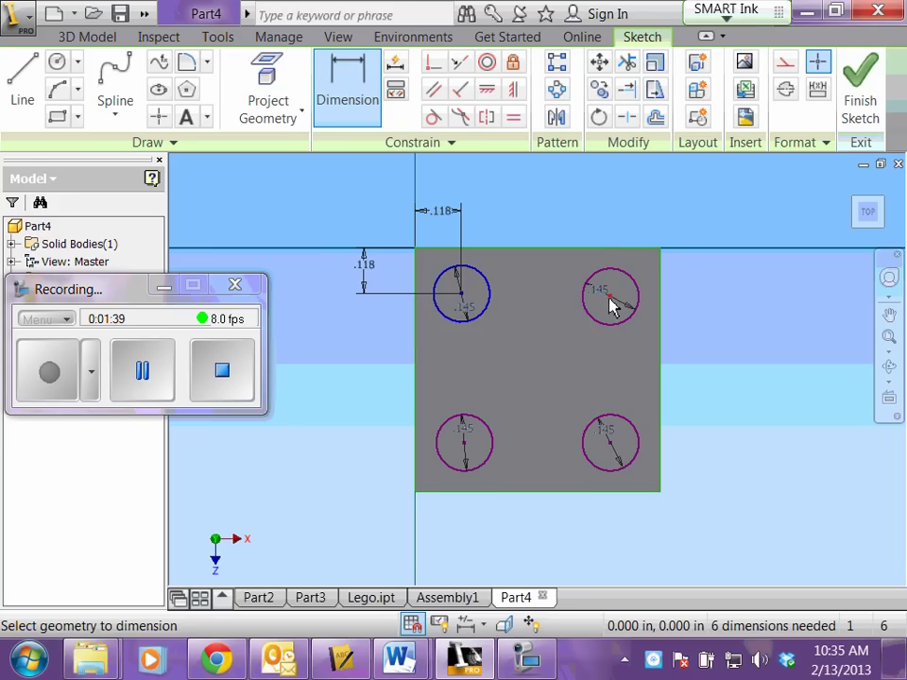
- Dimension the back-right circle's centre 0.1175 in from the top face's back edge
click(612, 301)
click(618, 251)
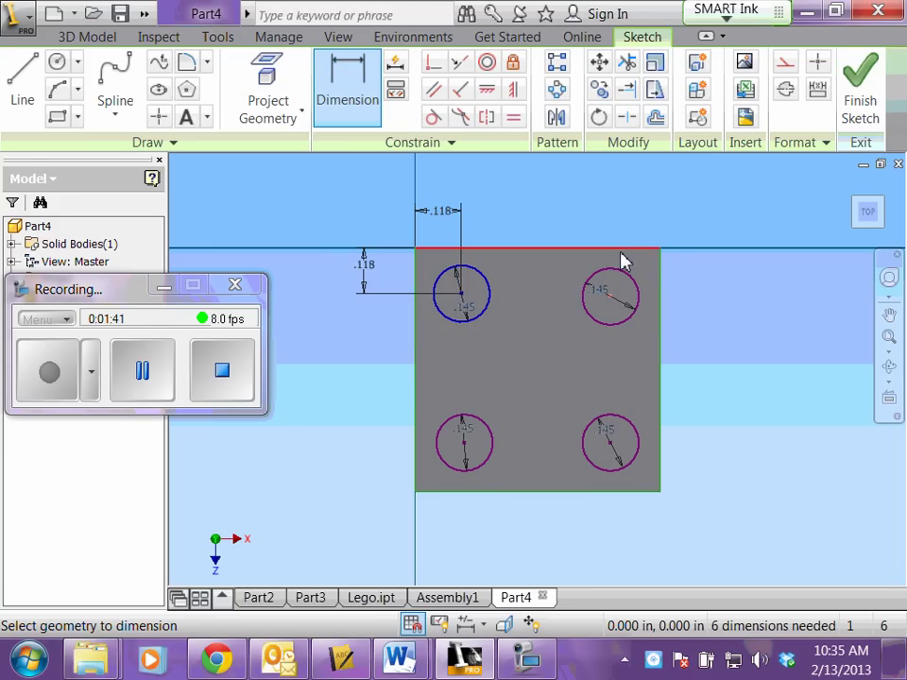
click(704, 267)
text(.1)
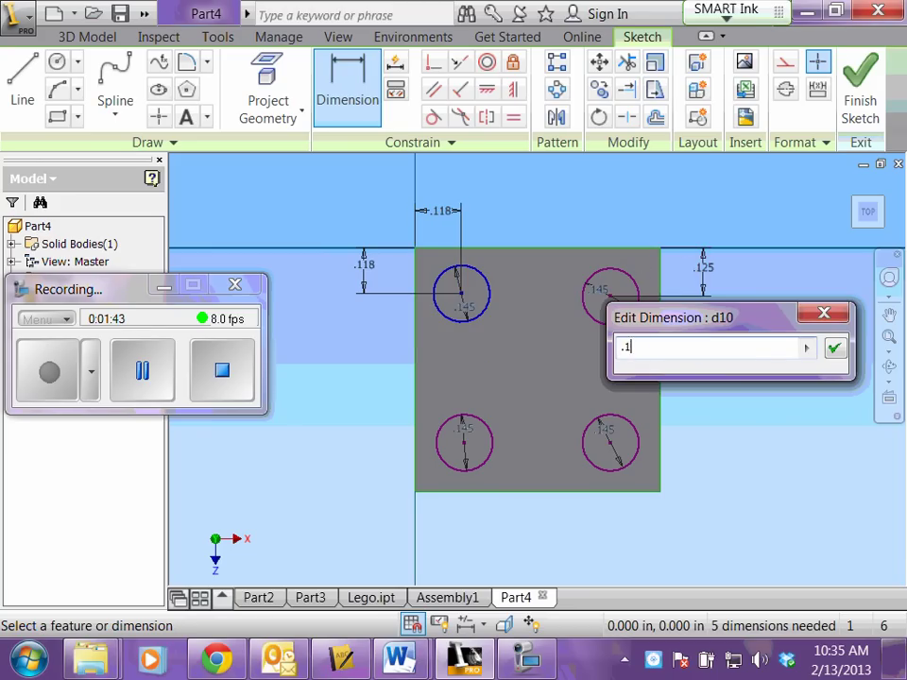
text(175)
key(Return)
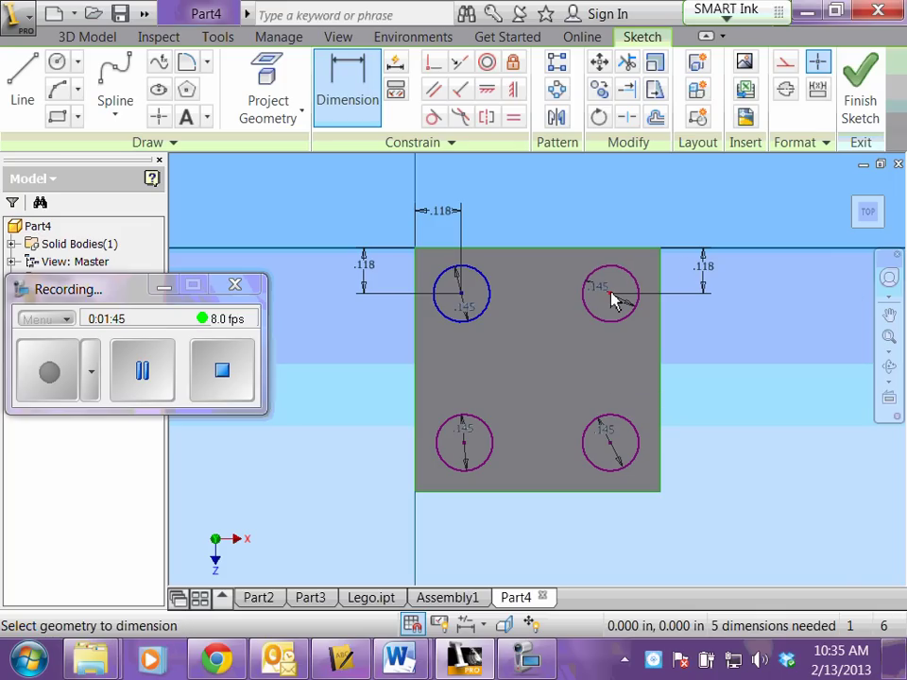
- Dimension the back-right circle's centre 0.1175 in from the top face's right edge
click(661, 308)
click(635, 223)
text(.)
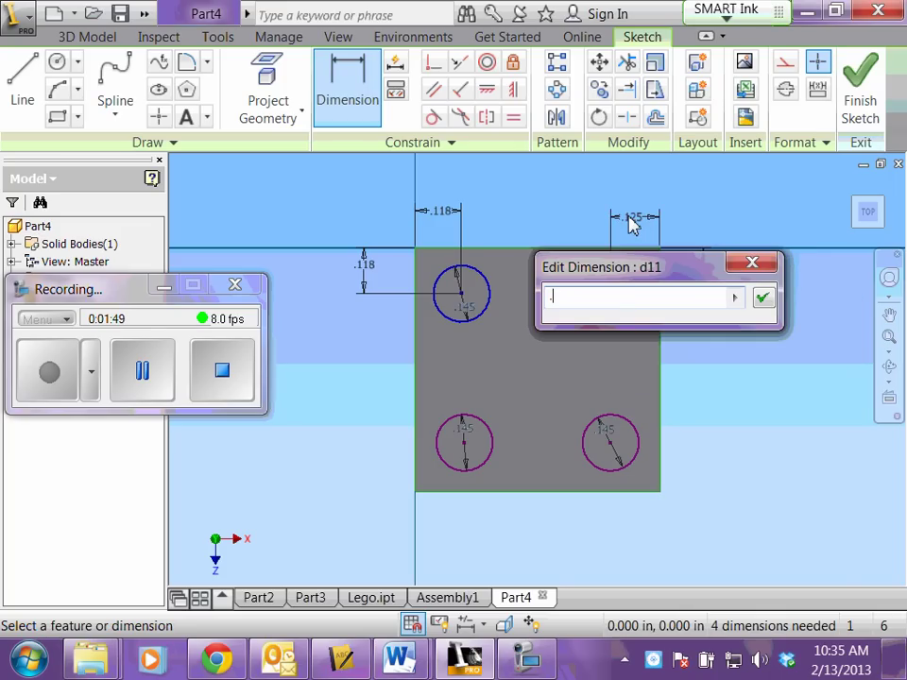
text(1175)
key(Return)
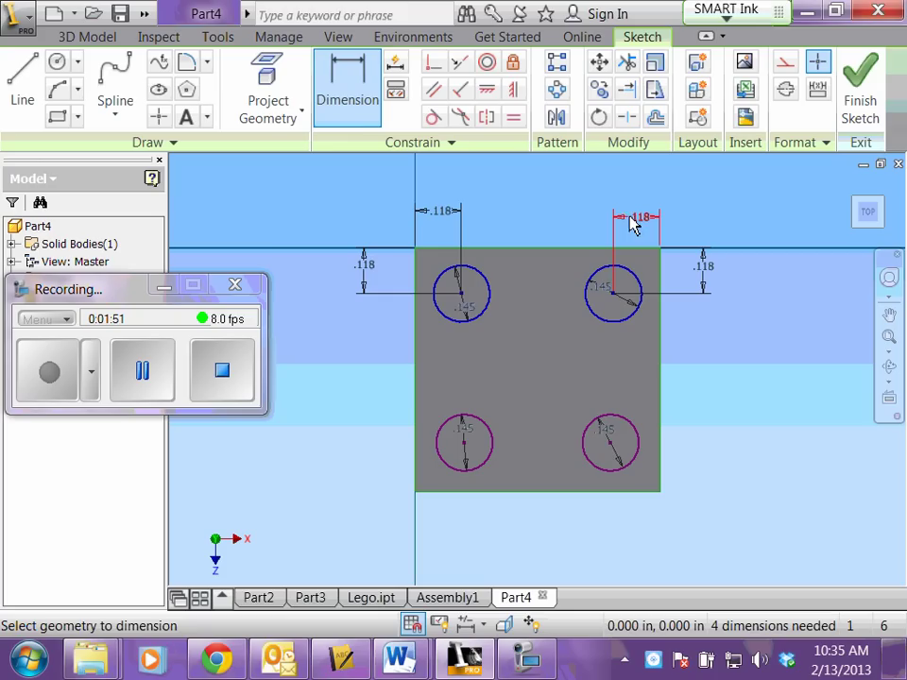
- Dimension the front-right circle's centre 0.1175 in from the top face's right edge
click(611, 451)
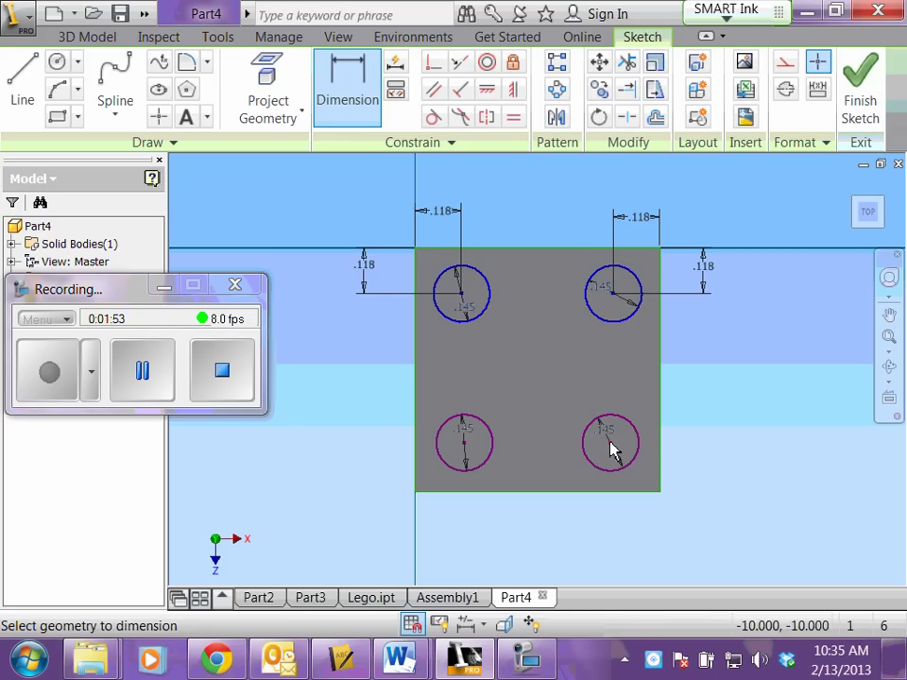
click(659, 446)
click(632, 520)
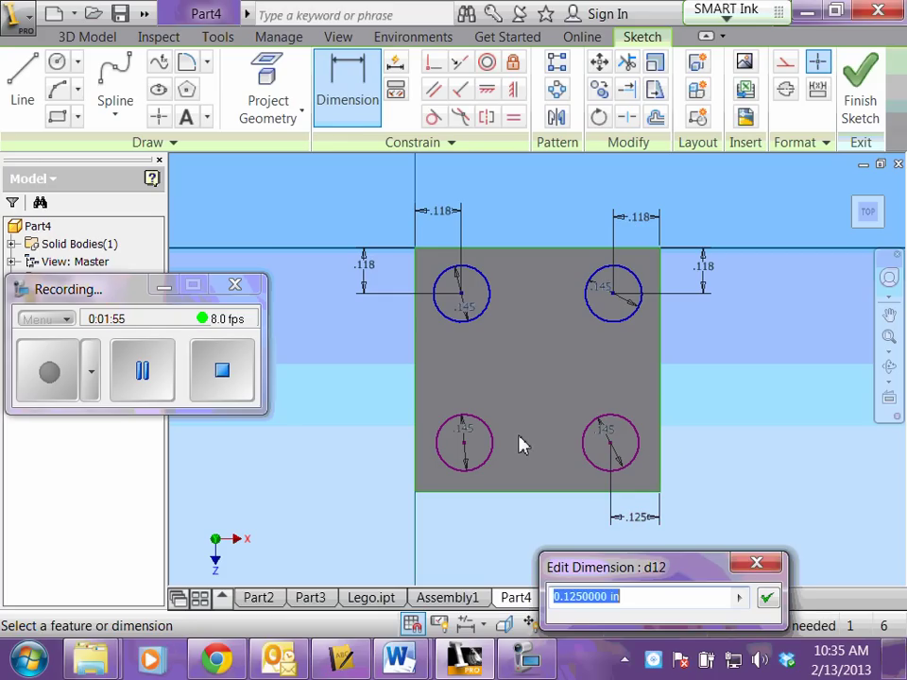
text(.1175)
key(Return)
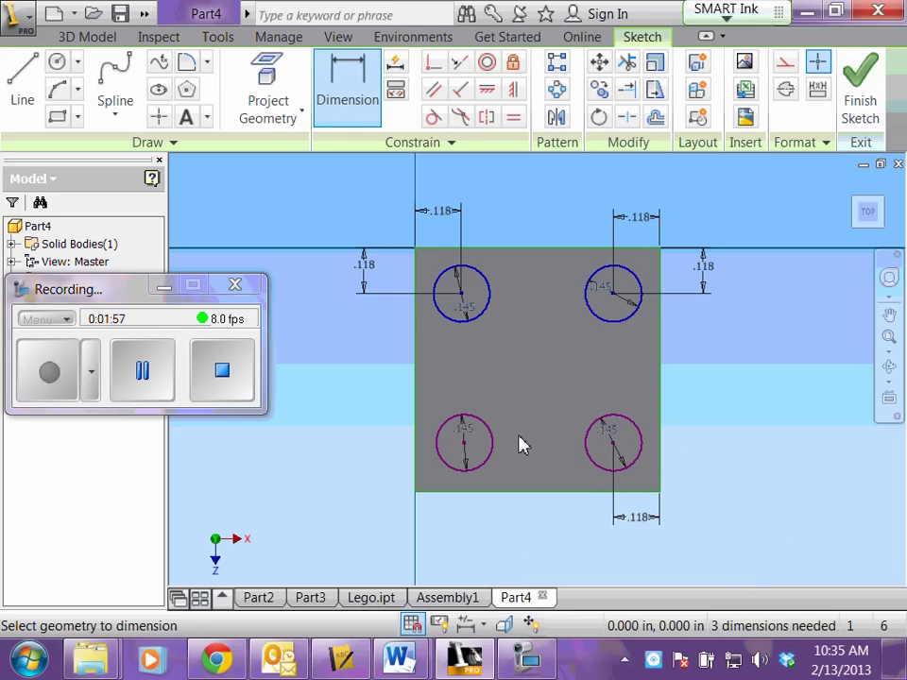
- Dimension the front-right circle's centre 0.1175 in from the top face's front edge
click(614, 453)
click(637, 491)
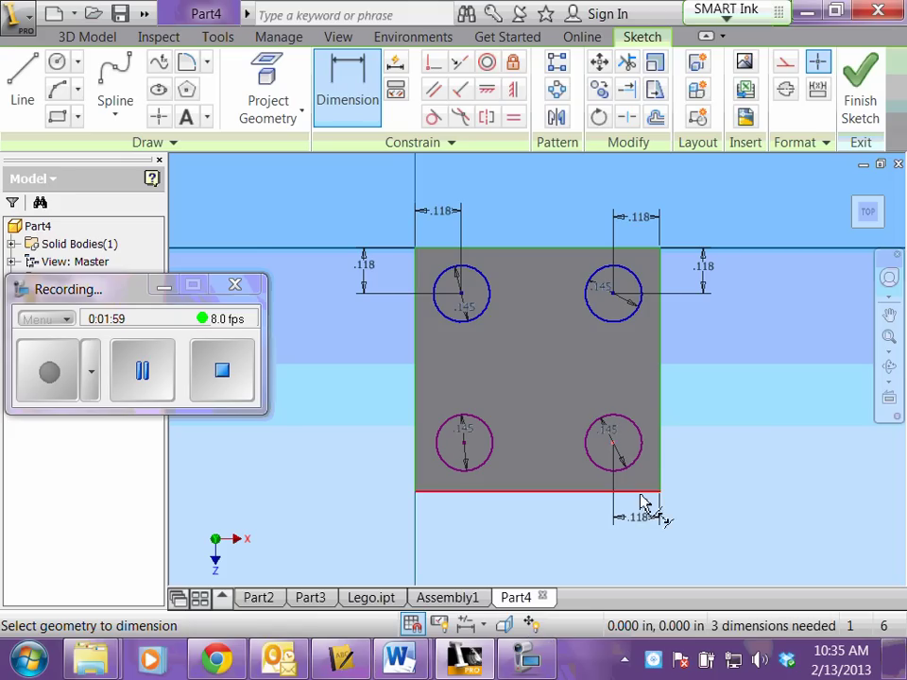
click(701, 477)
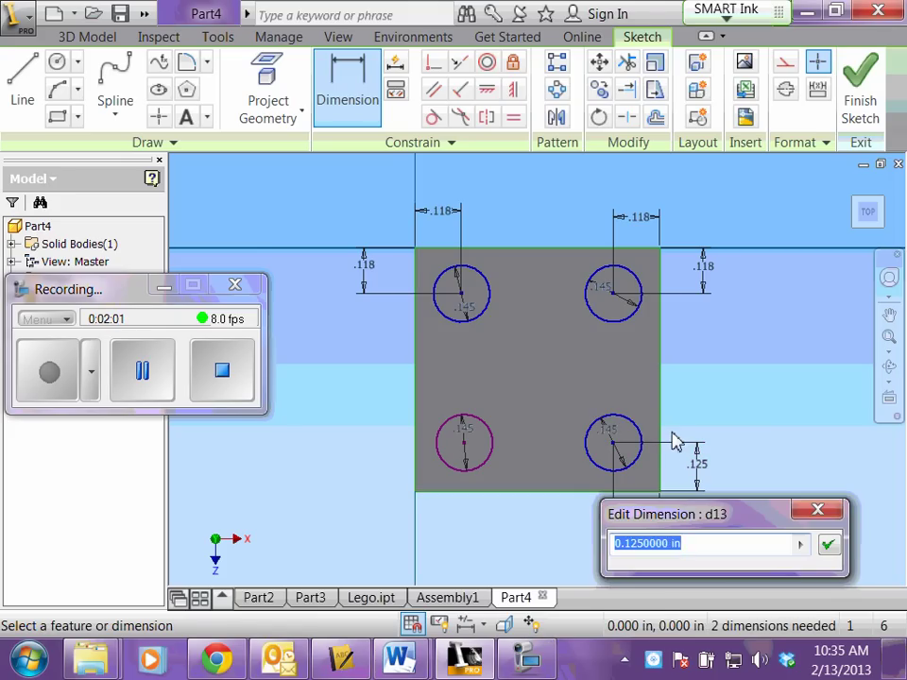
text(.1175)
key(Return)
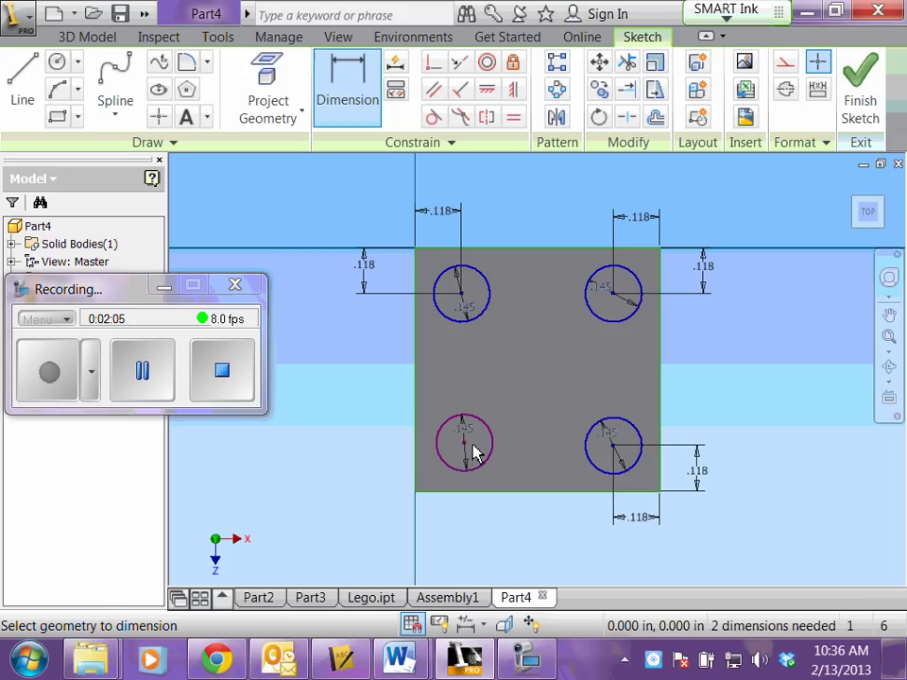
- Dimension the front-left circle's centre 0.1175 in from the top face's front edge
click(467, 493)
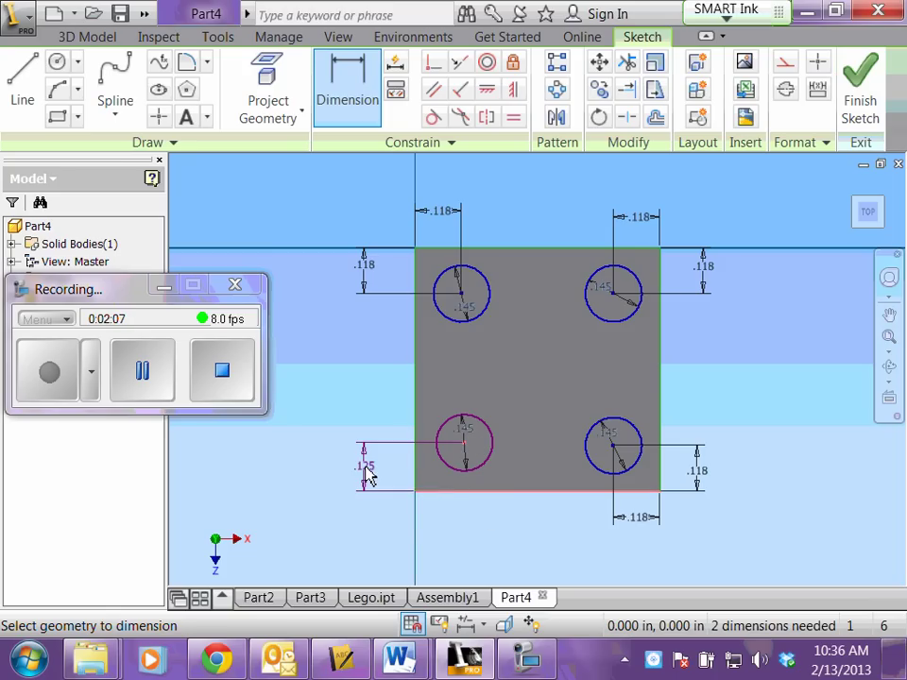
click(375, 481)
text(.1175)
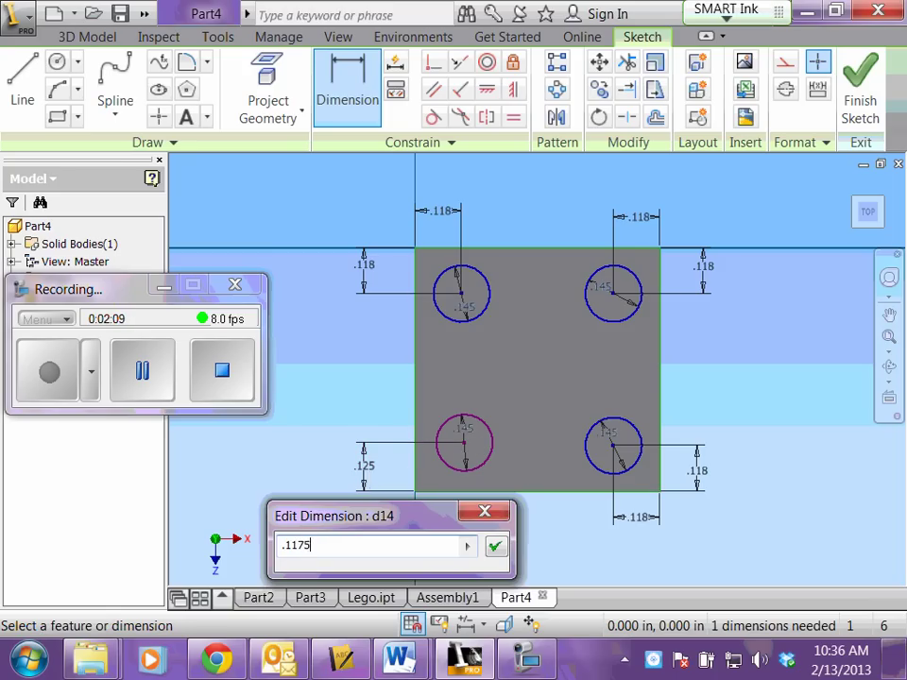
key(Return)
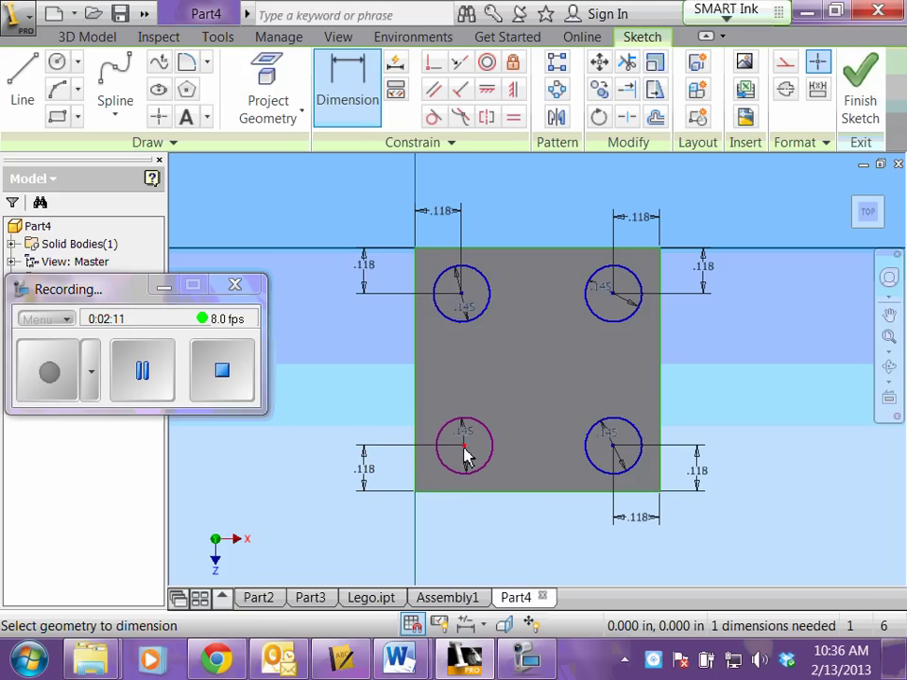
- Dimension the front-left circle's centre 0.1175 in from the top face's left edge and finish the sketch
click(417, 463)
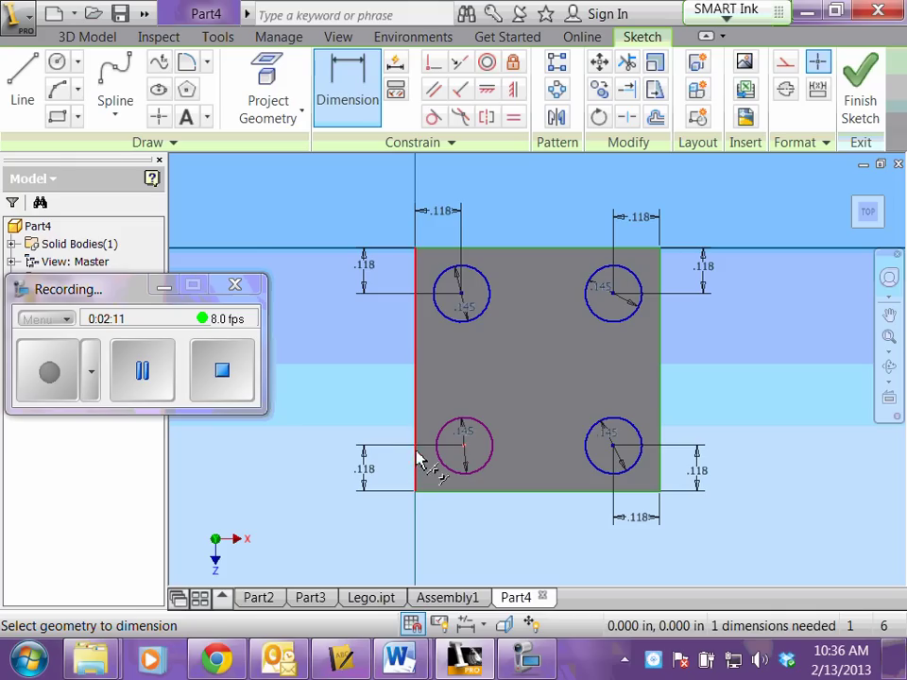
click(439, 531)
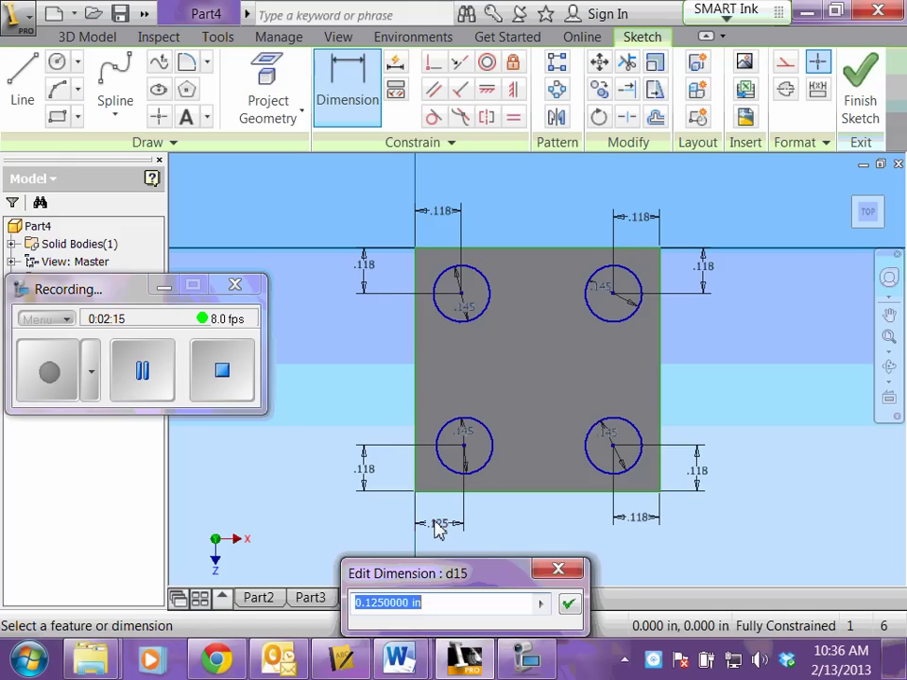
text(.117)
key(Return)
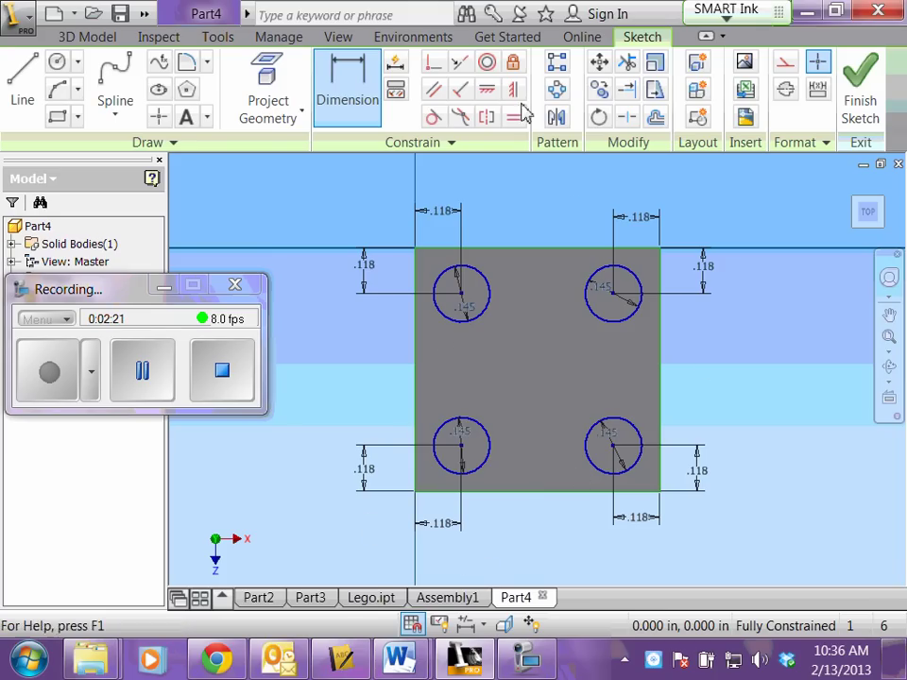
click(865, 87)
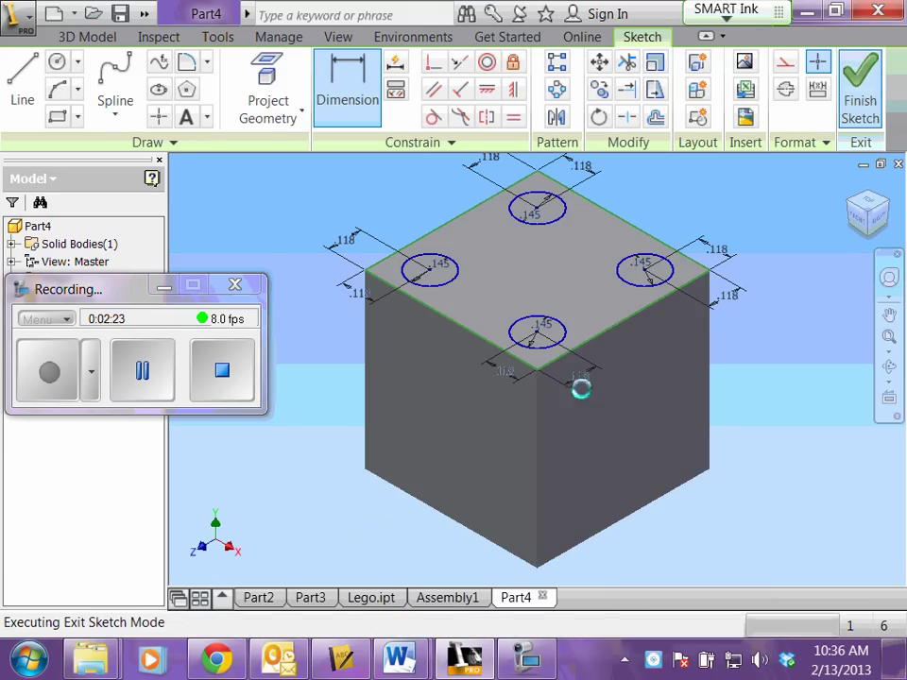
- Extrude all four circles as a cut 0.045 in deep into the cube's top face
click(166, 284)
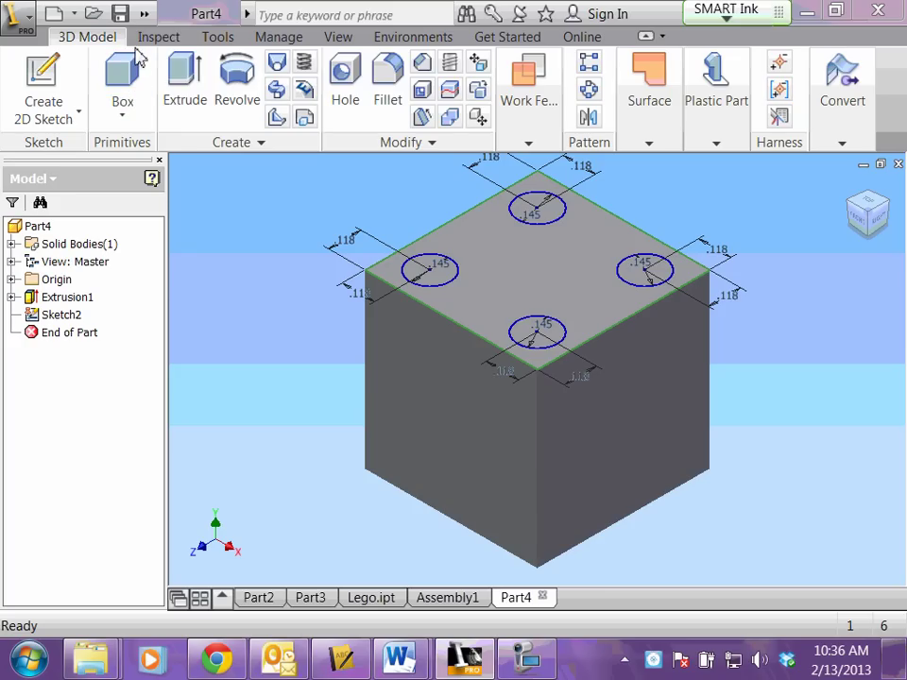
click(183, 84)
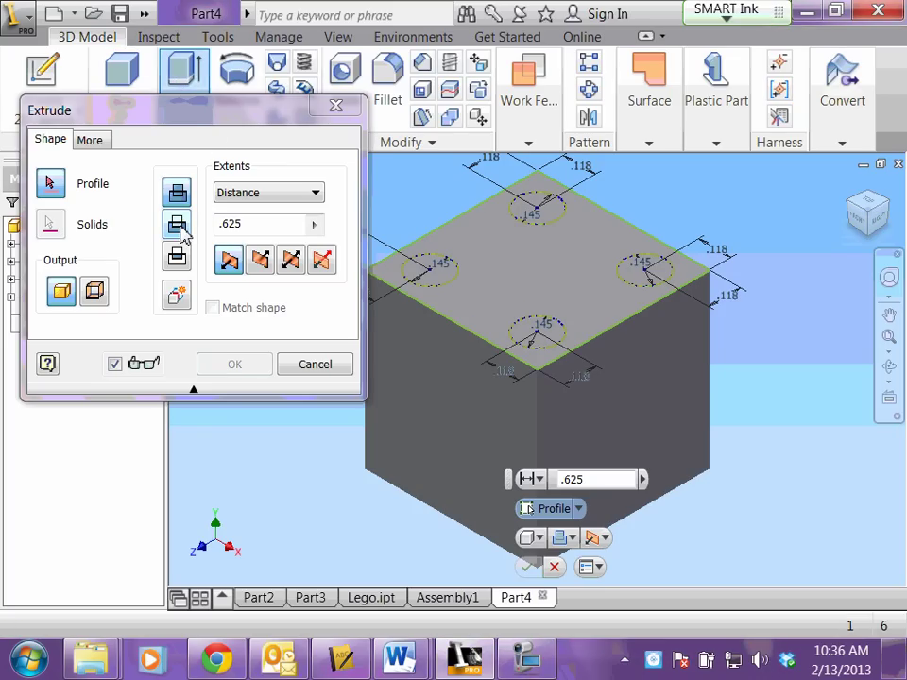
click(178, 227)
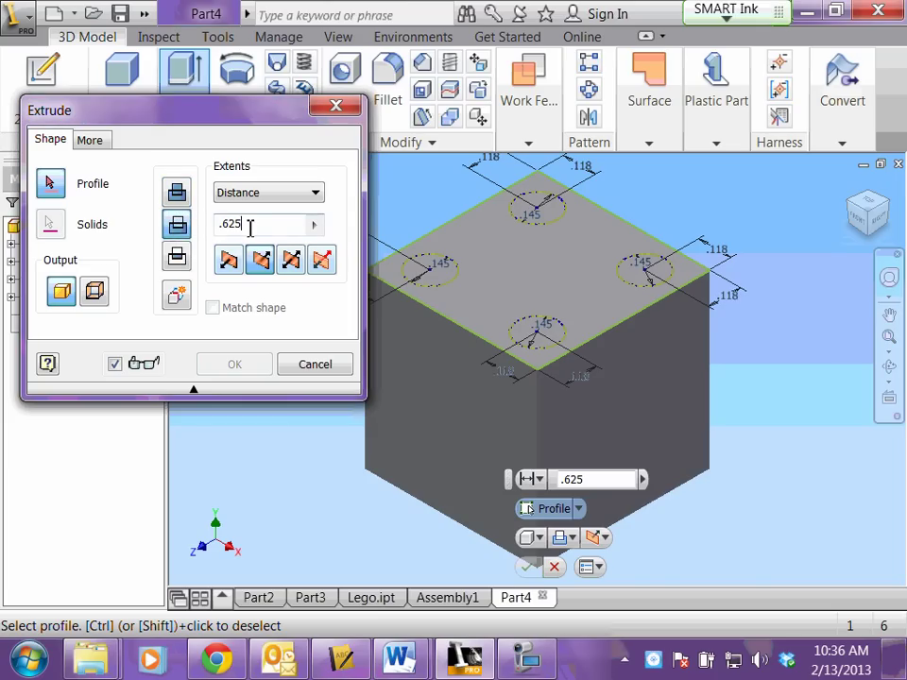
drag(246, 225, 184, 232)
text(.04)
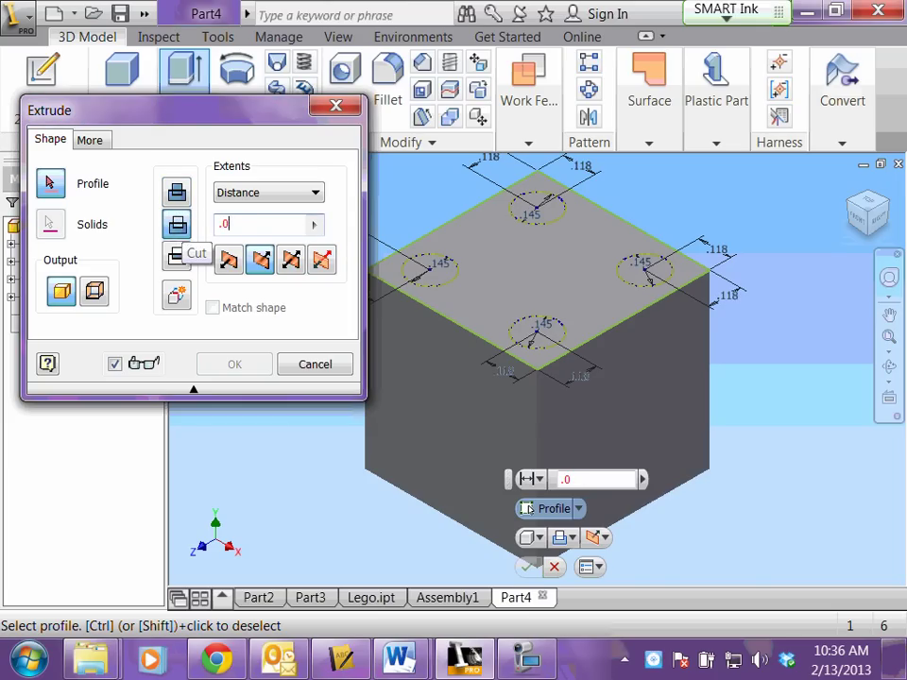
click(437, 272)
click(535, 210)
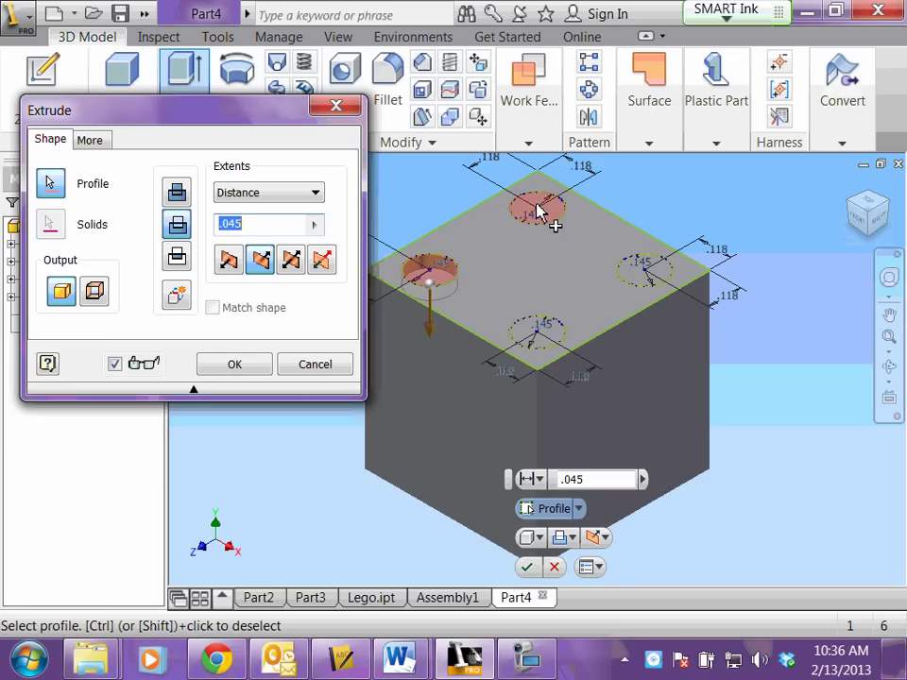
click(550, 256)
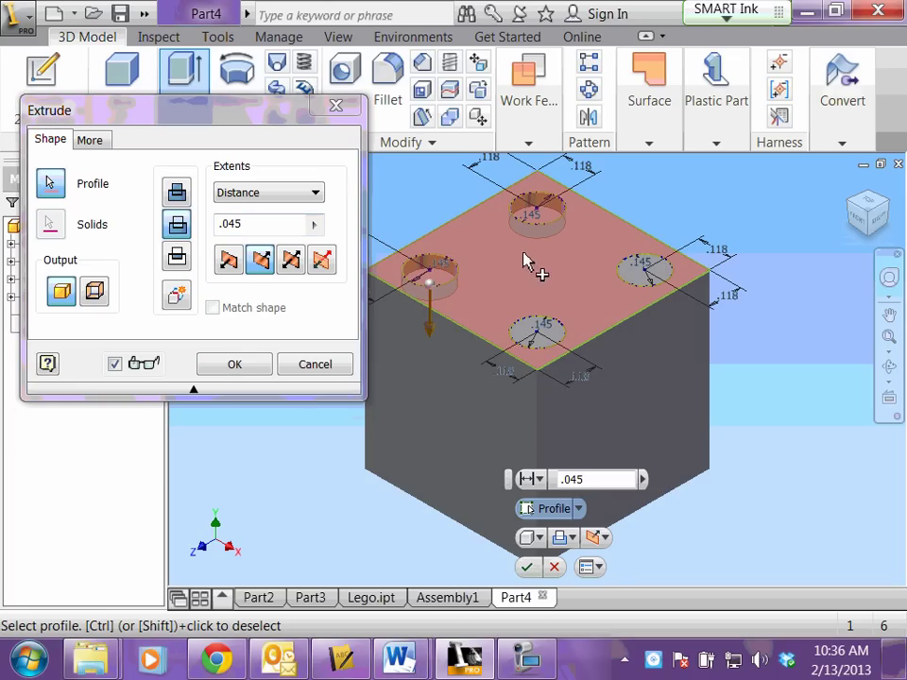
click(647, 269)
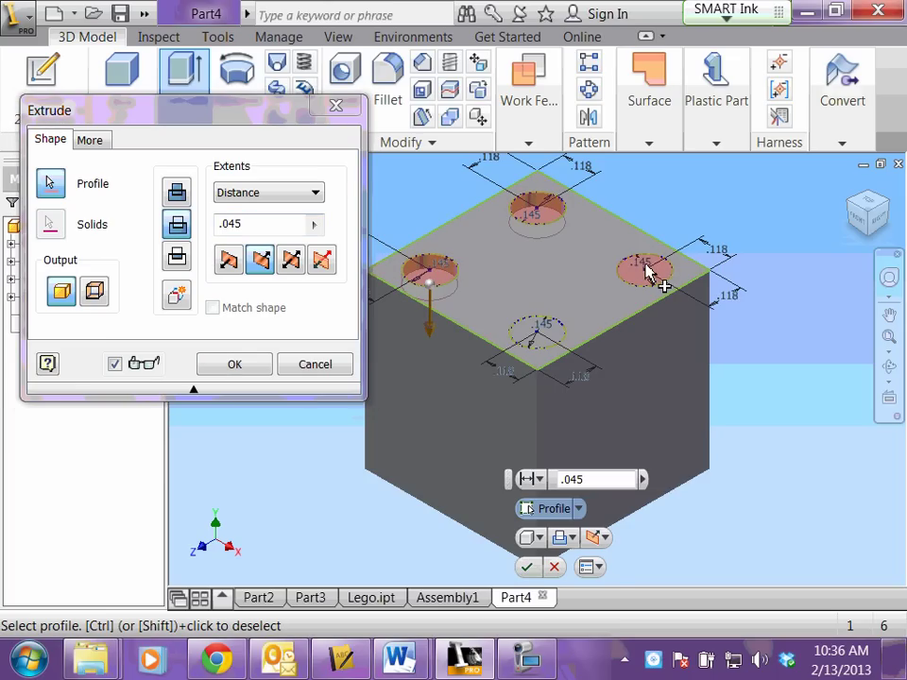
click(541, 338)
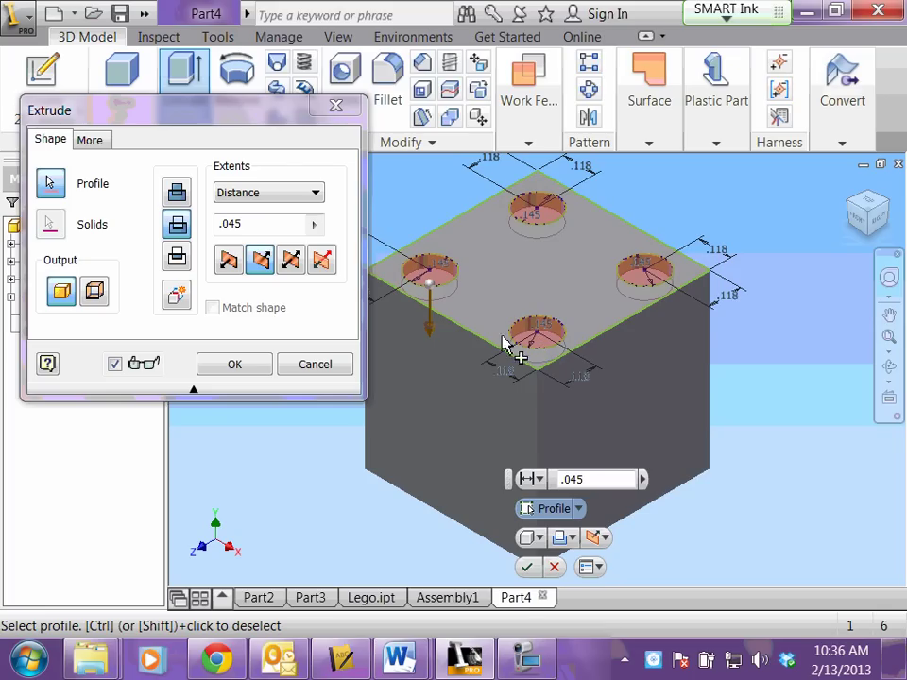
click(527, 568)
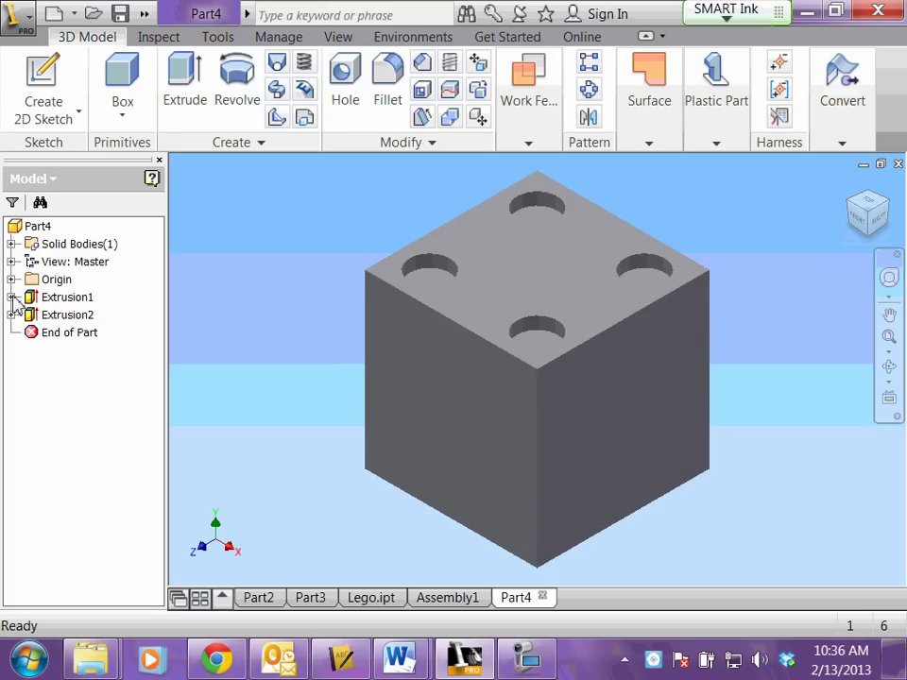
click(544, 669)
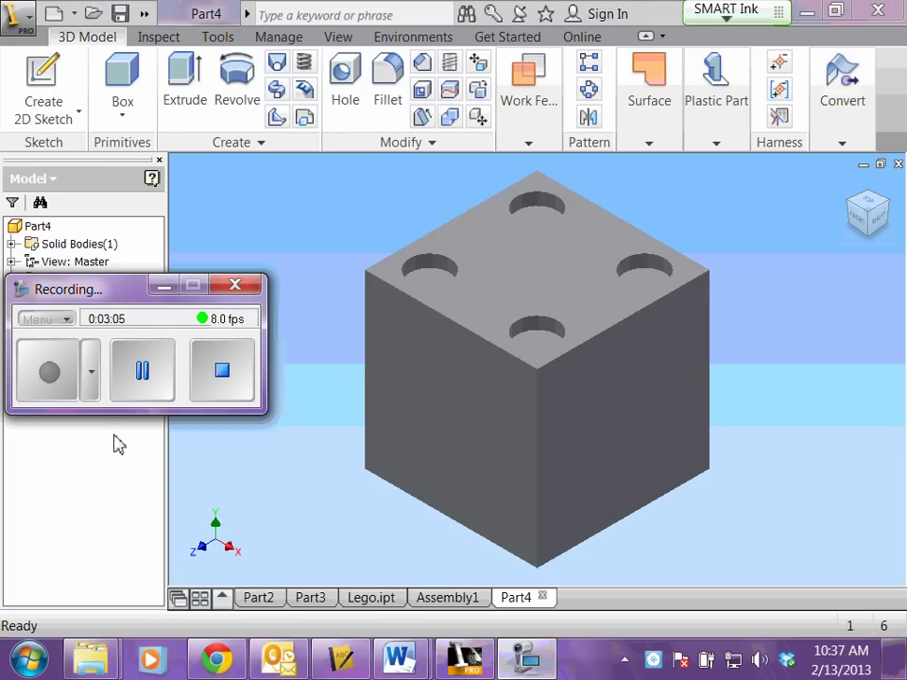